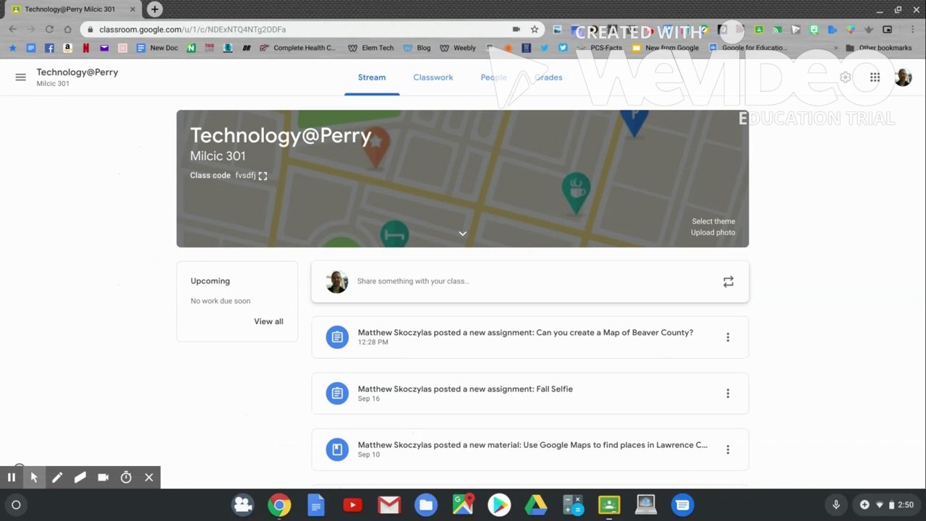
# - On the Classwork page, expand the 'Can you create a Map of Beaver County?' assignment
pyautogui.click(418, 86)
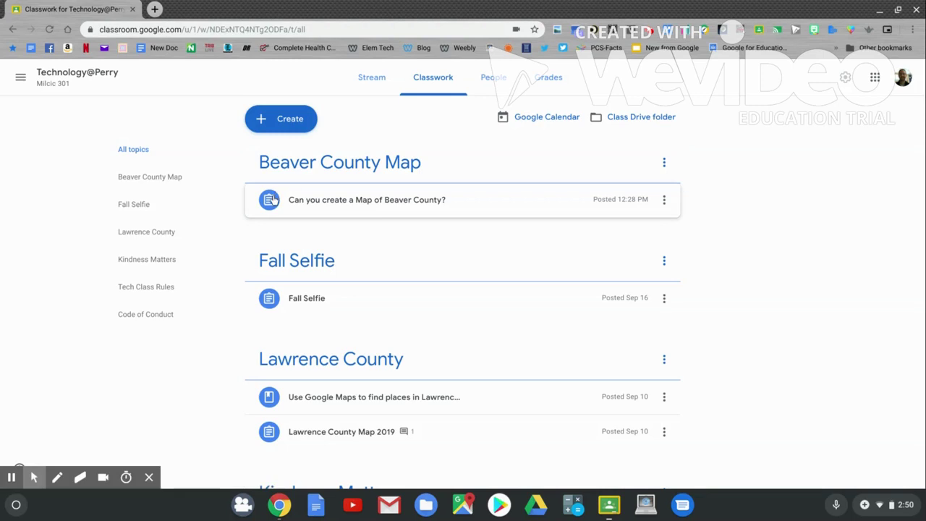
pyautogui.click(274, 201)
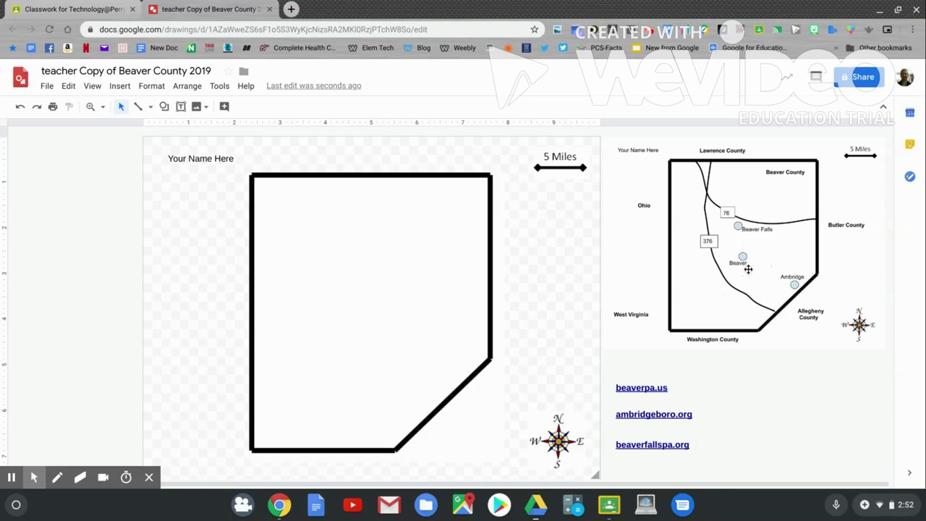
# - Draw a small oval town circle inside the county outline
pyautogui.hscroll(-3, 731, 265)
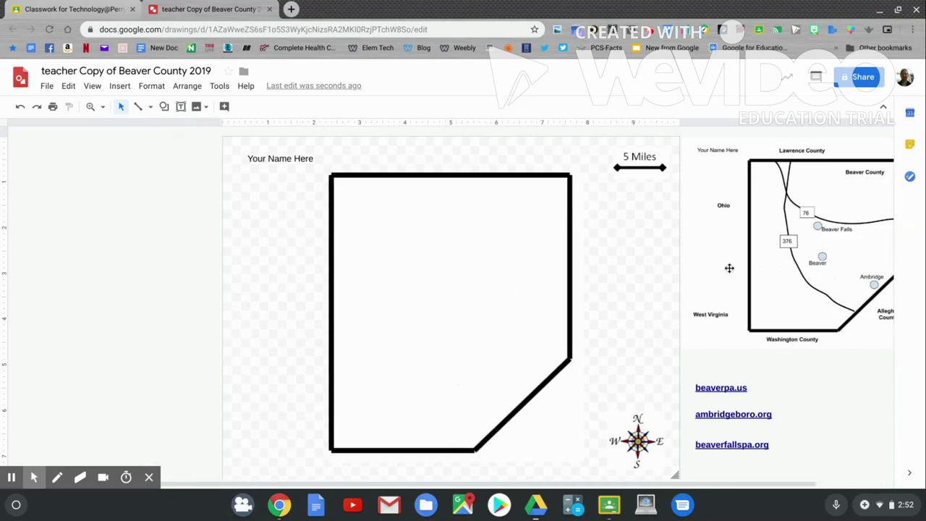
pyautogui.click(165, 109)
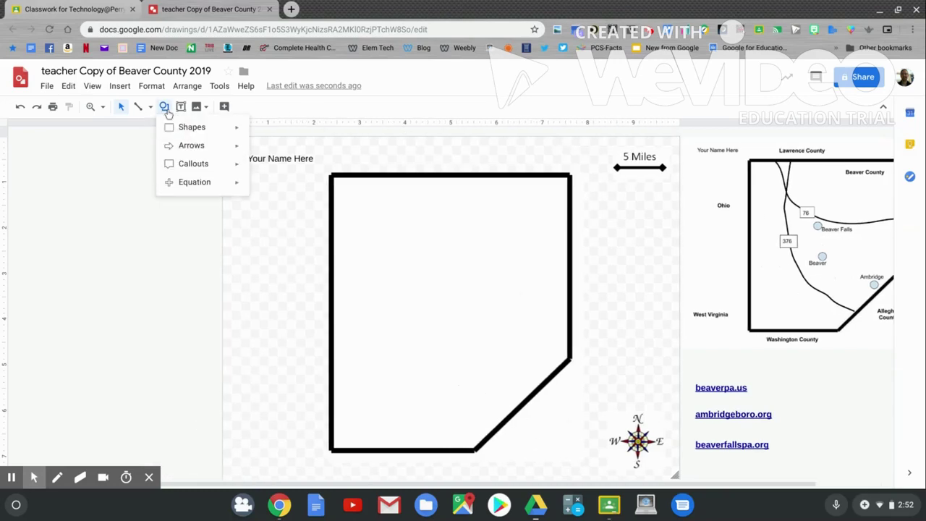
pyautogui.moveTo(179, 127)
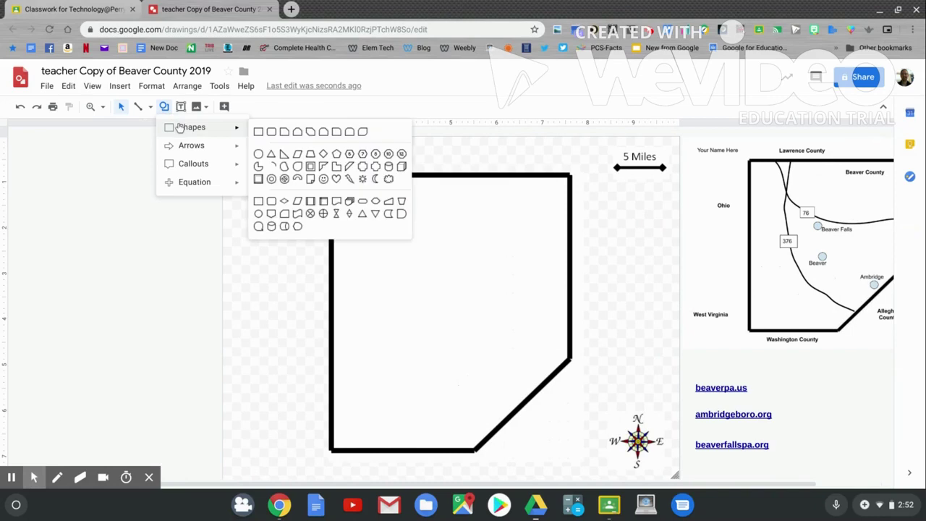
pyautogui.click(258, 156)
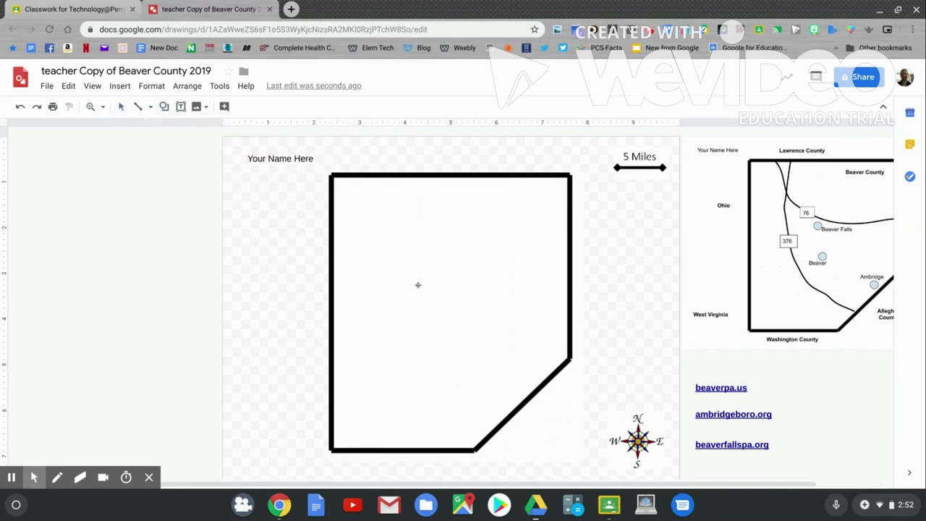
pyautogui.moveTo(429, 300); pyautogui.dragTo(448, 317)
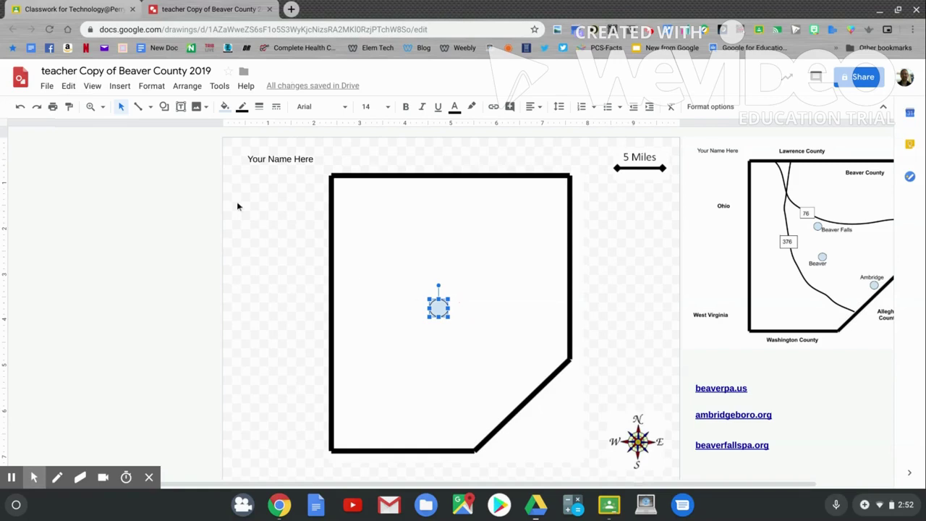
# - Add a text label reading 'Beaver' beneath the circle
pyautogui.click(182, 108)
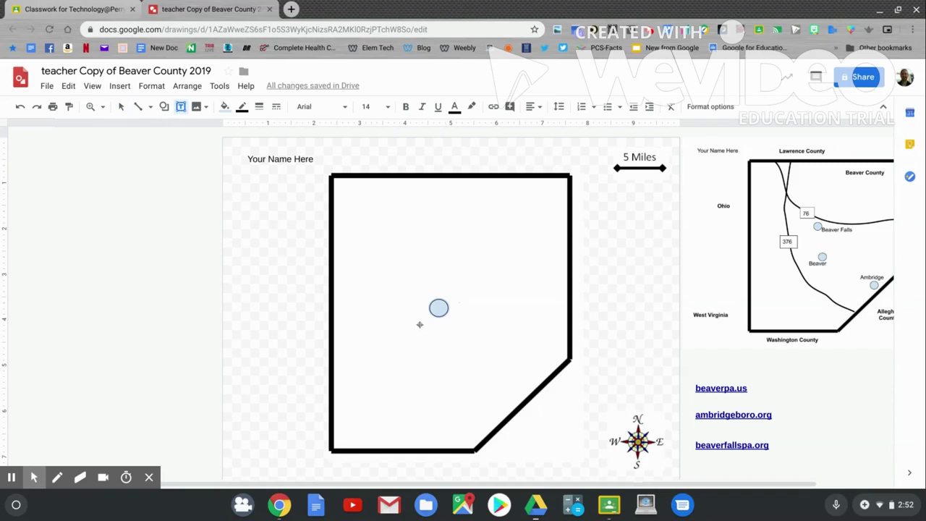
pyautogui.moveTo(419, 325); pyautogui.dragTo(491, 345)
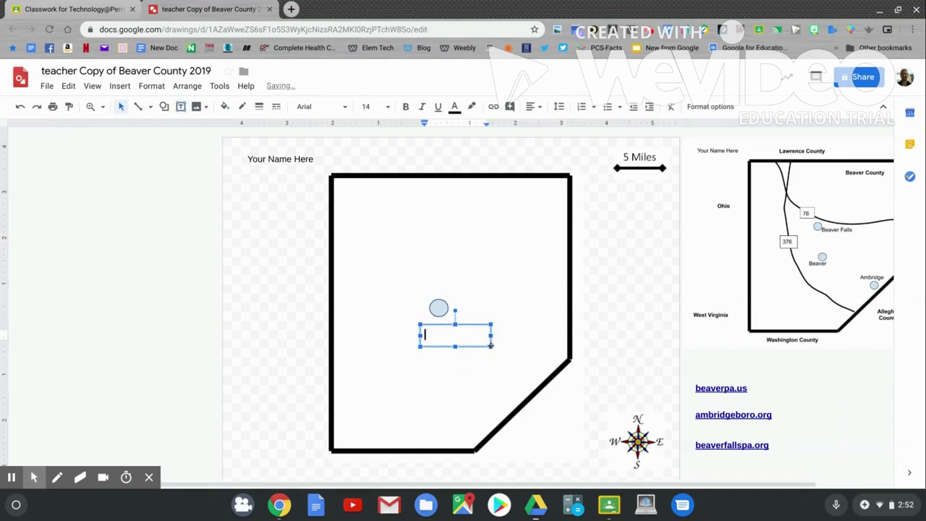
pyautogui.write('Beaver')
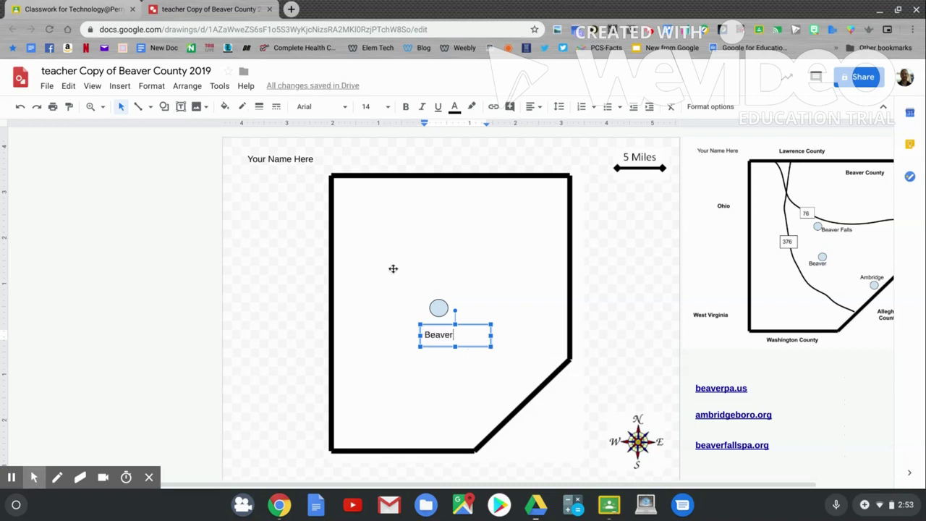
# - Draw a second small oval circle above the Beaver circle
pyautogui.click(165, 106)
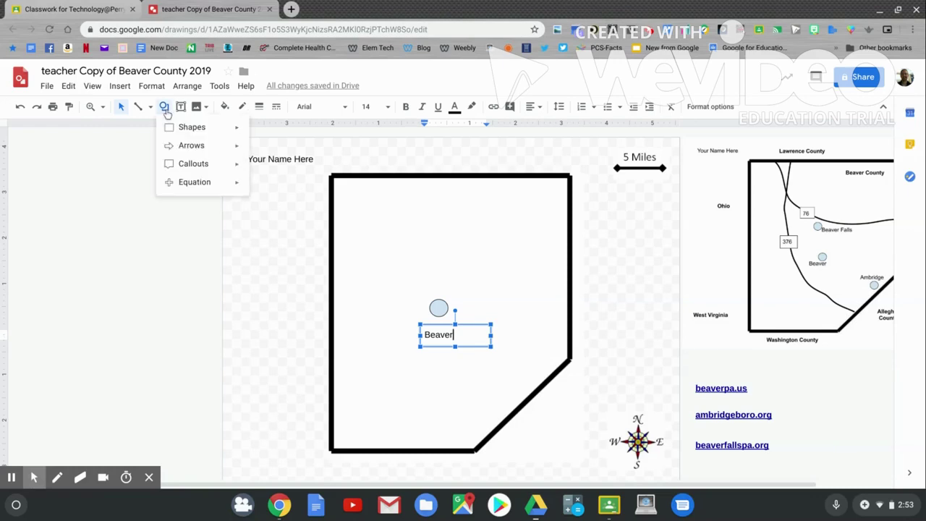
pyautogui.moveTo(182, 128)
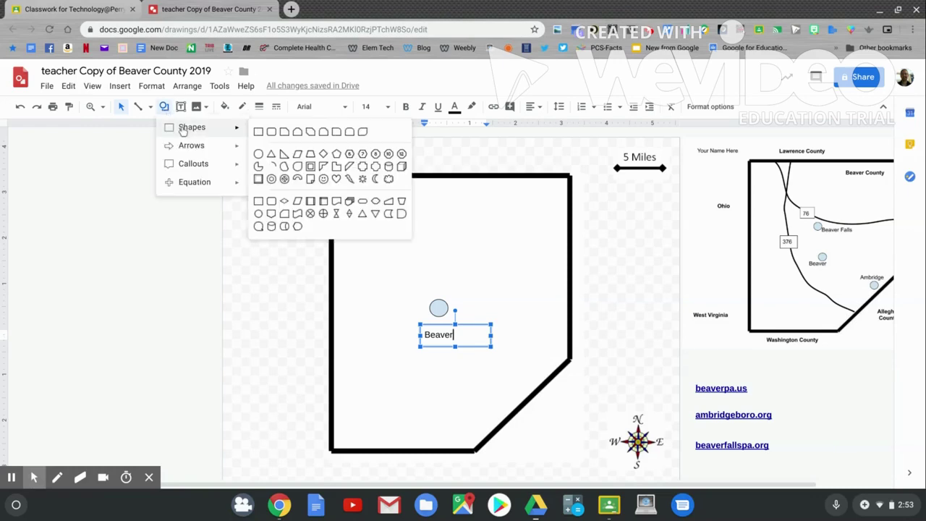
pyautogui.click(257, 156)
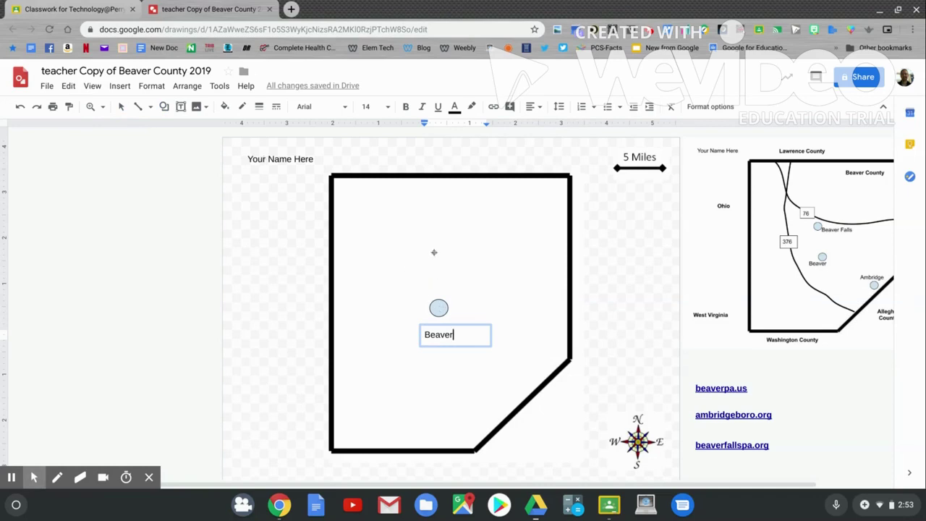
pyautogui.moveTo(434, 252); pyautogui.dragTo(455, 269)
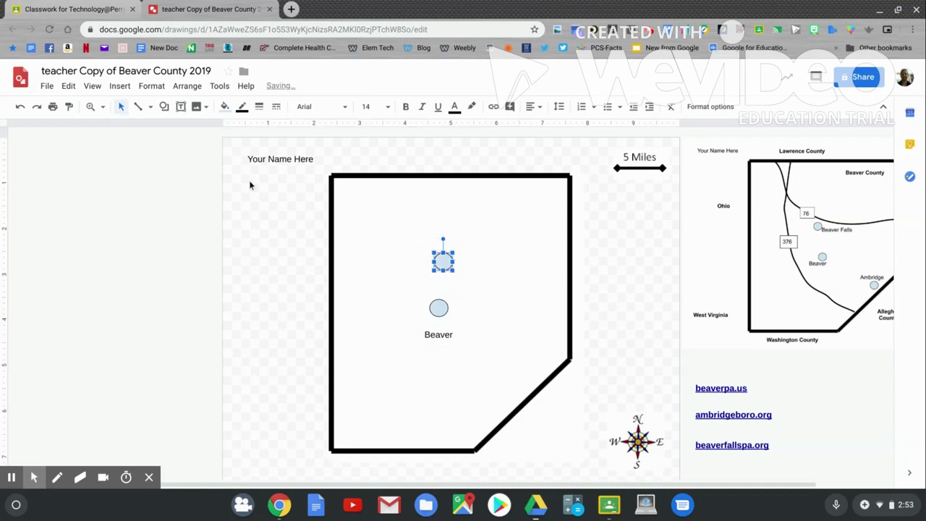
# - Label the new circle 'Beaver Falls' with a text box to its right
pyautogui.click(181, 107)
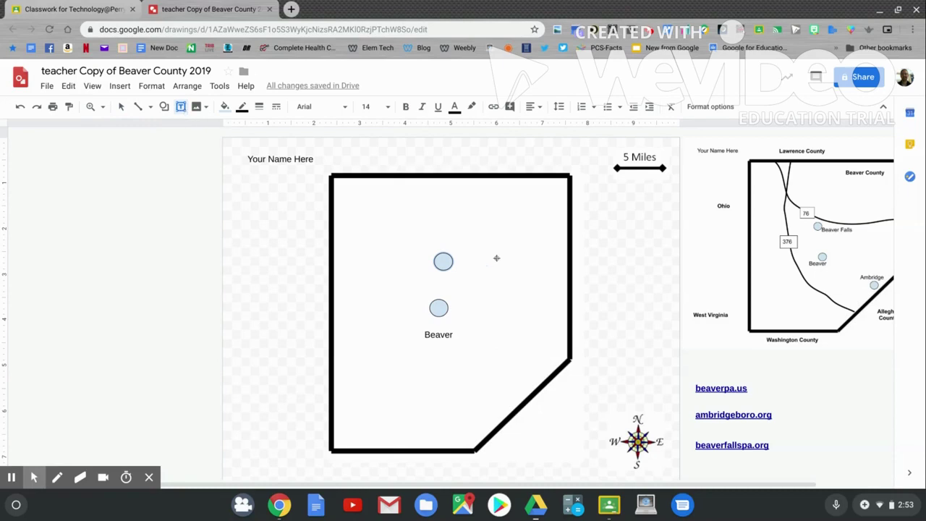
pyautogui.moveTo(459, 251); pyautogui.dragTo(521, 274)
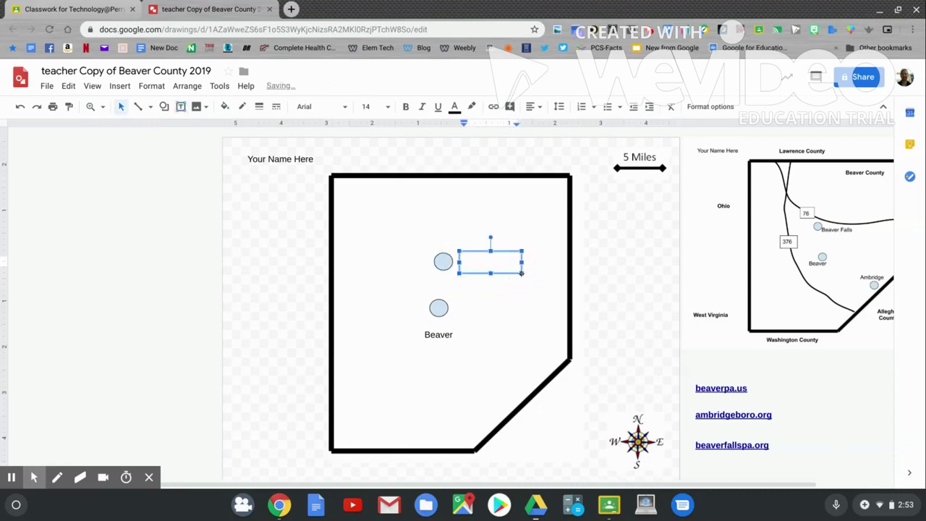
pyautogui.write('Beaver Falls')
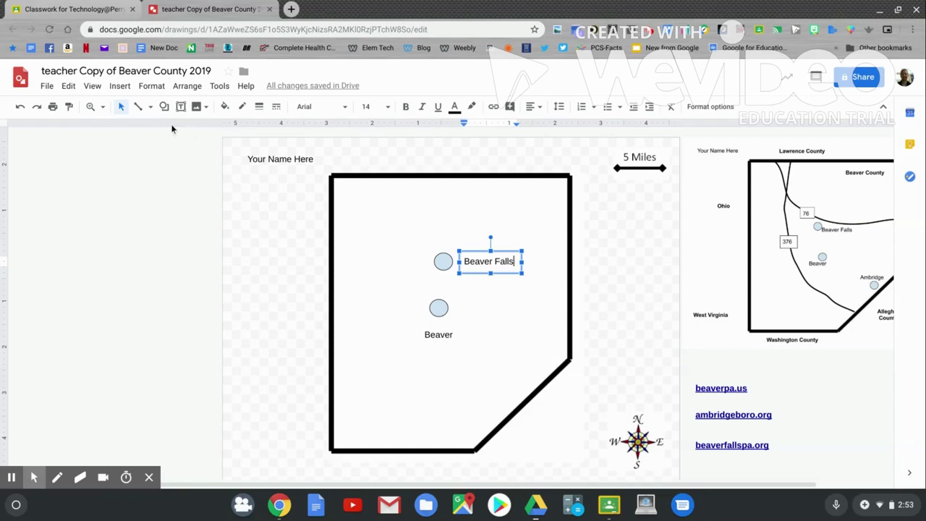
# - Draw a third oval circle near the county's lower-right diagonal edge
pyautogui.click(164, 106)
pyautogui.moveTo(177, 128)
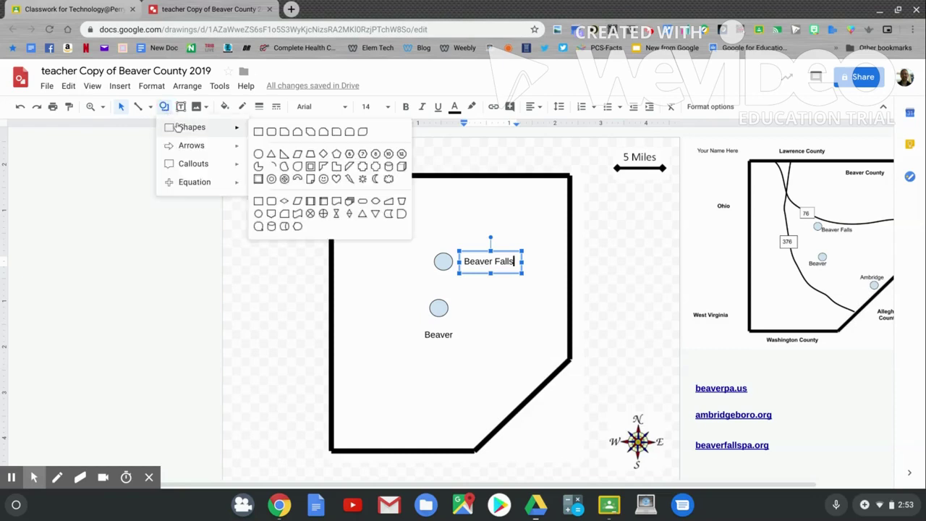
pyautogui.click(258, 153)
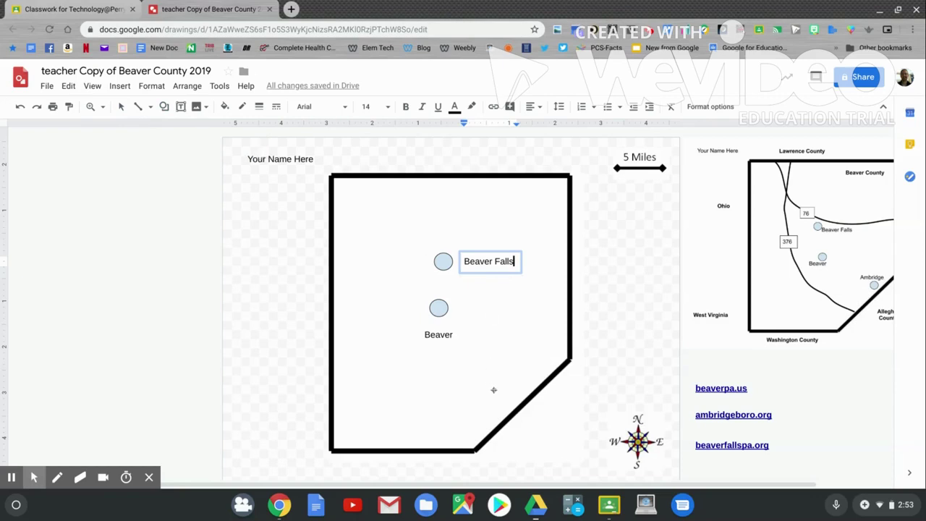
pyautogui.moveTo(495, 392); pyautogui.dragTo(513, 407)
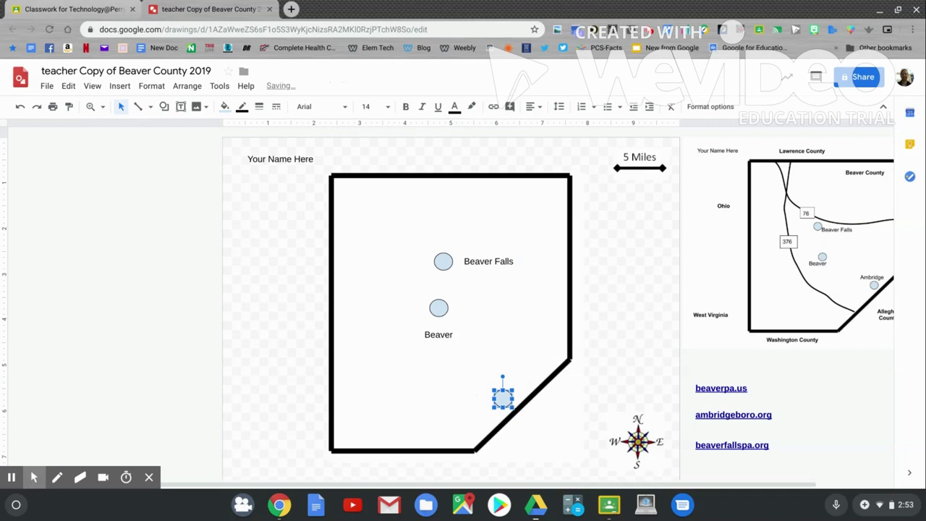
# - Add the label 'Ambridge' just above the new circle
pyautogui.click(181, 109)
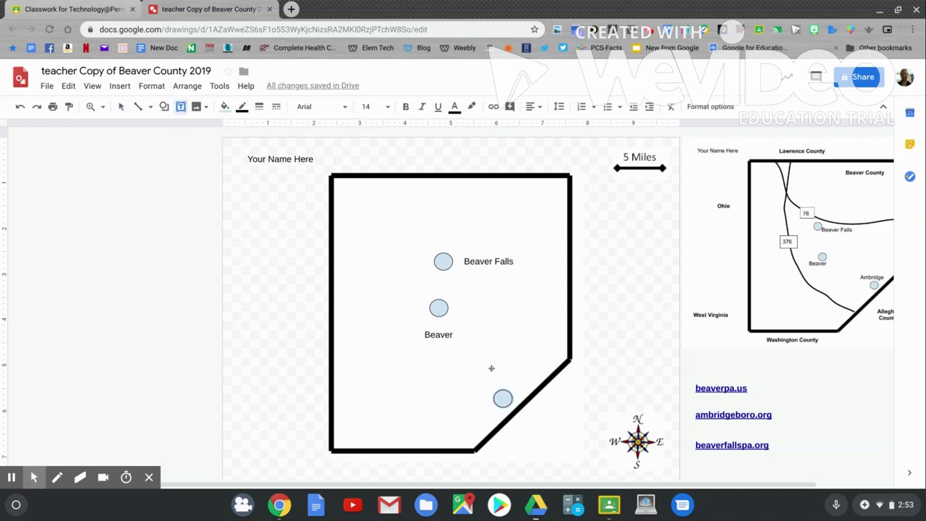
pyautogui.moveTo(492, 369); pyautogui.dragTo(548, 390)
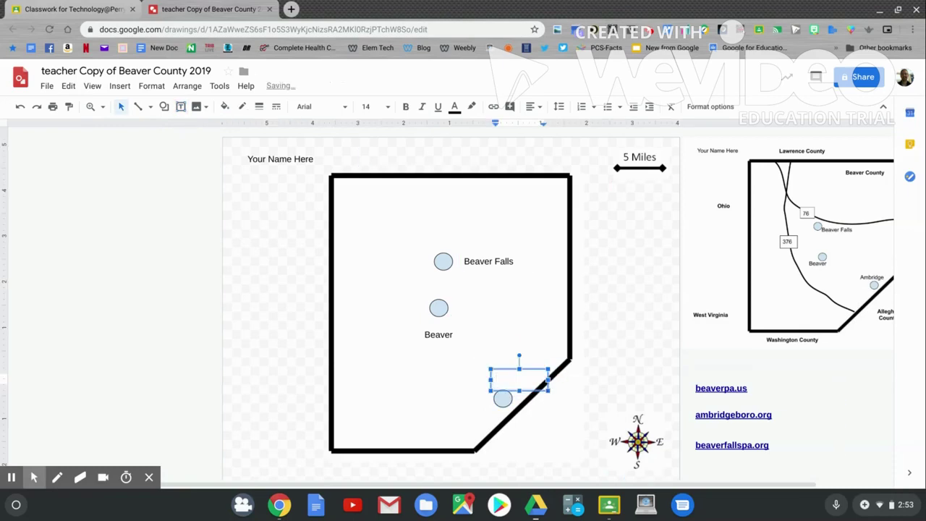
pyautogui.write('Ambridge')
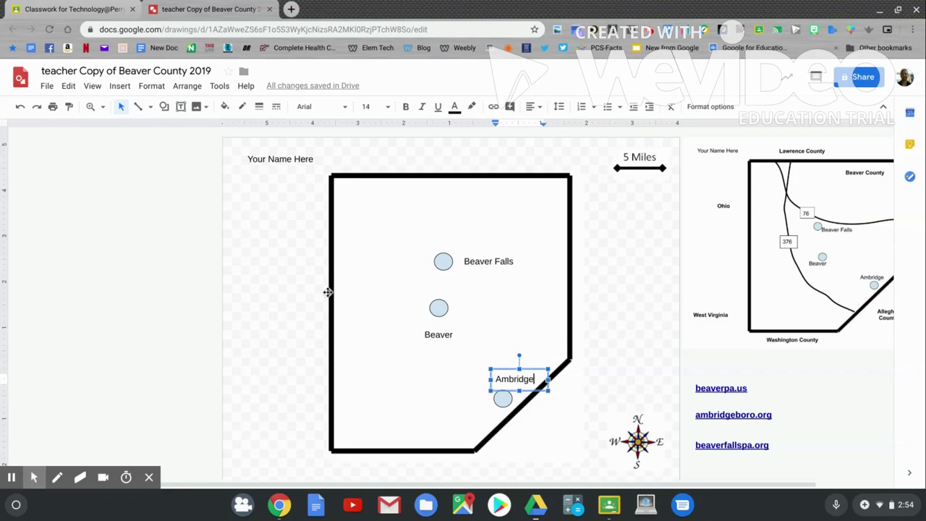
# - Sketch a freehand road from the county's top edge to its right edge at 4 px weight
pyautogui.click(151, 108)
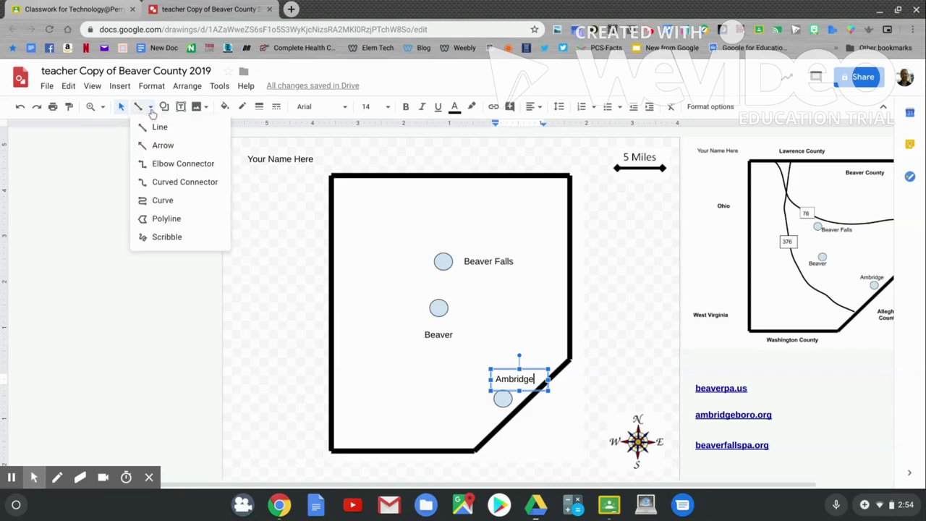
pyautogui.click(161, 238)
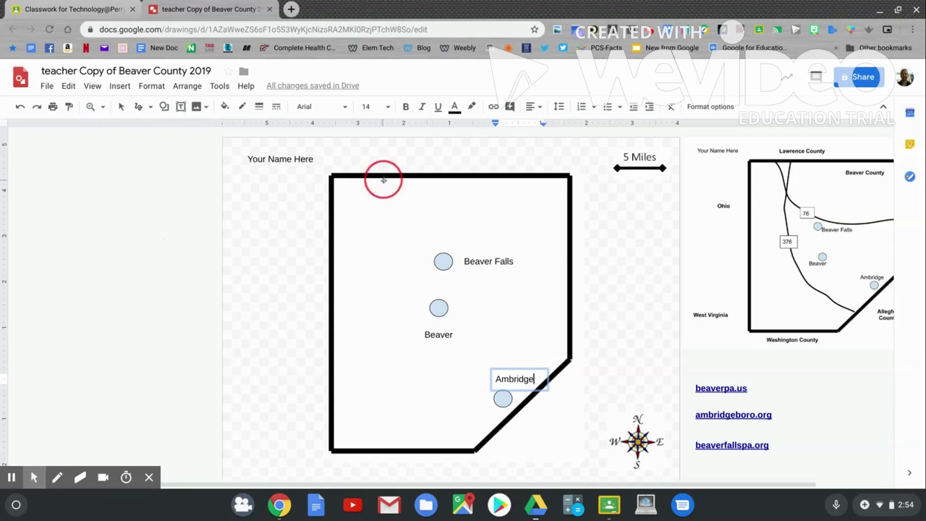
pyautogui.moveTo(382, 178)
pyautogui.mouseDown()
pyautogui.moveTo(405, 219)
pyautogui.moveTo(435, 233)
pyautogui.moveTo(568, 249)
pyautogui.mouseUp()
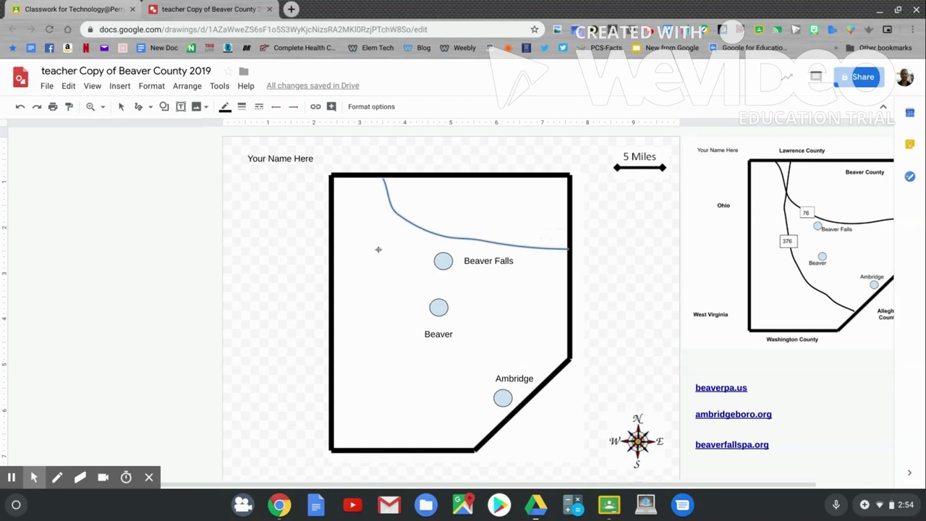
pyautogui.click(243, 110)
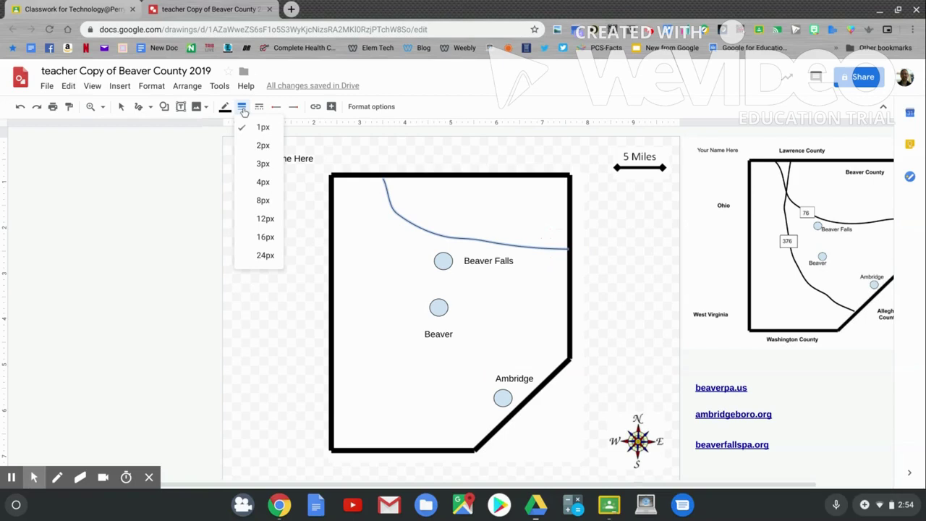
pyautogui.click(256, 182)
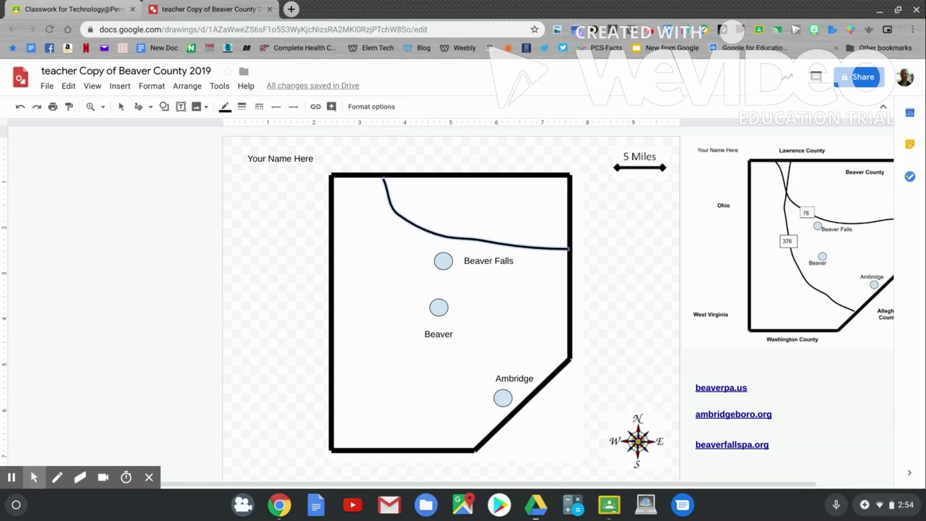
# - Put a '76' route box on the upper road with white fill and black border
pyautogui.click(181, 108)
pyautogui.moveTo(430, 215); pyautogui.dragTo(398, 234)
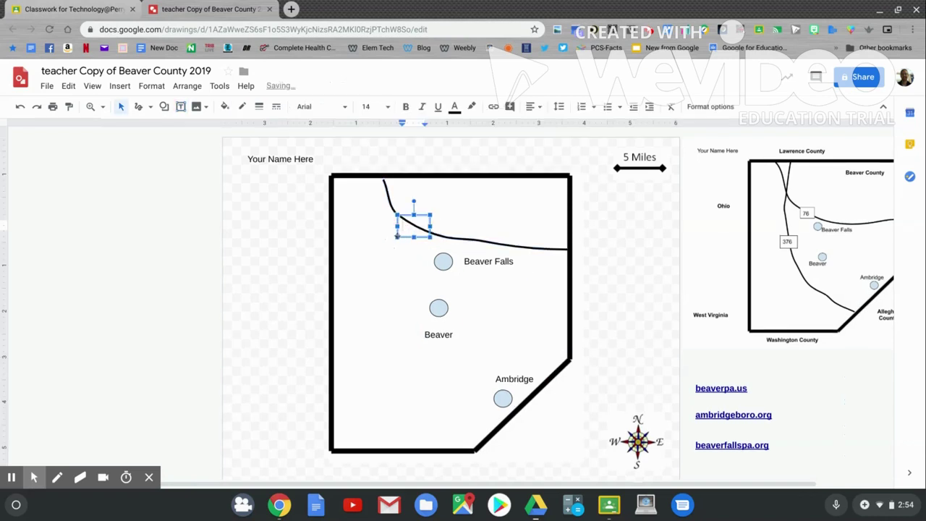
pyautogui.write('76')
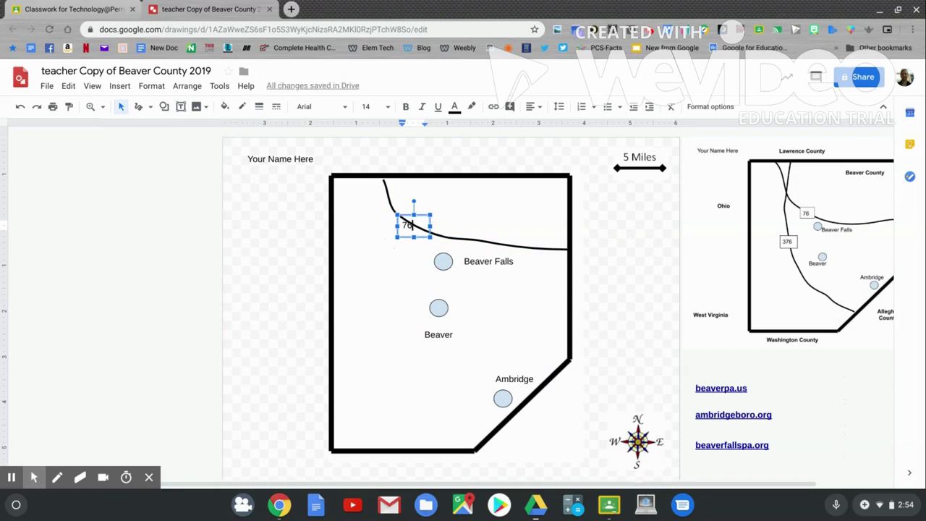
pyautogui.click(225, 109)
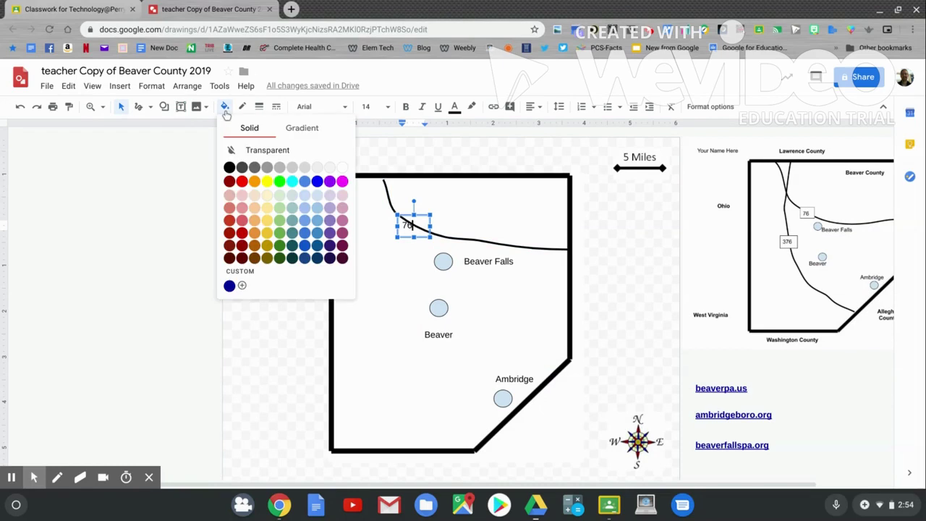
pyautogui.click(341, 168)
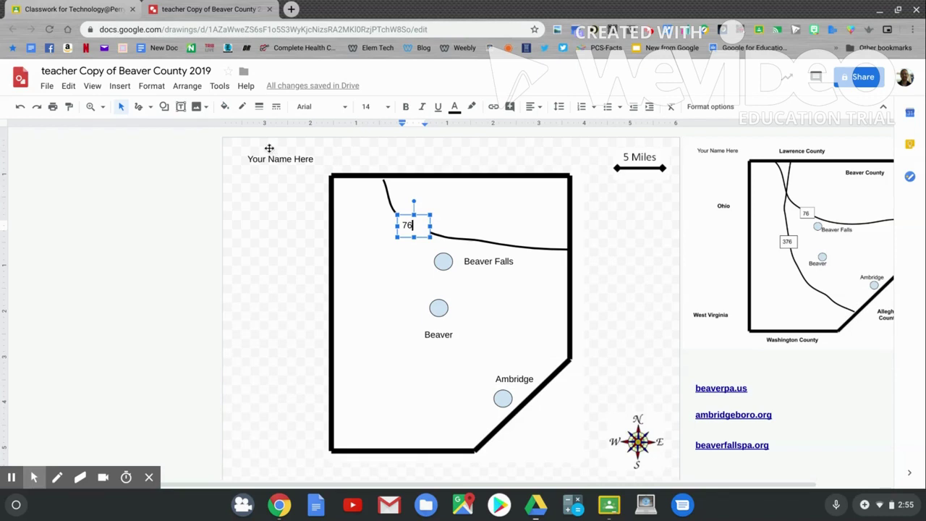
pyautogui.click(242, 108)
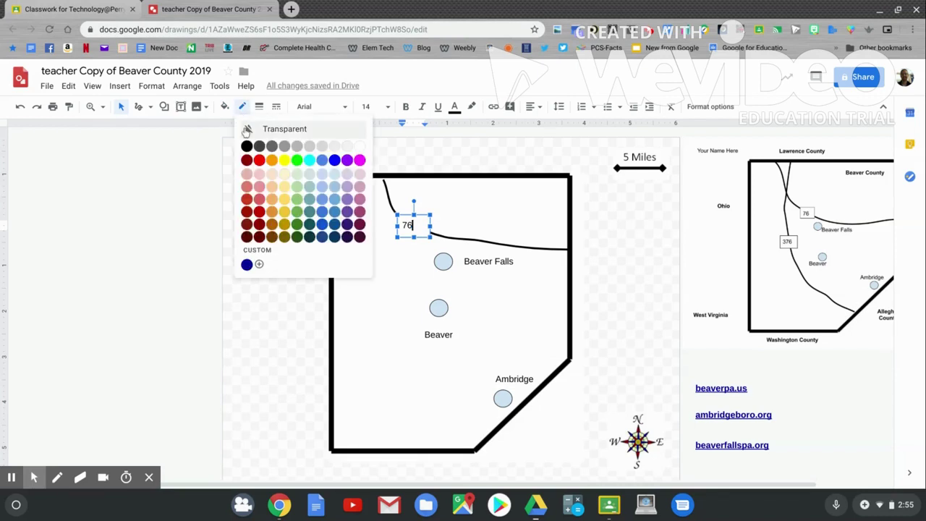
pyautogui.click(247, 148)
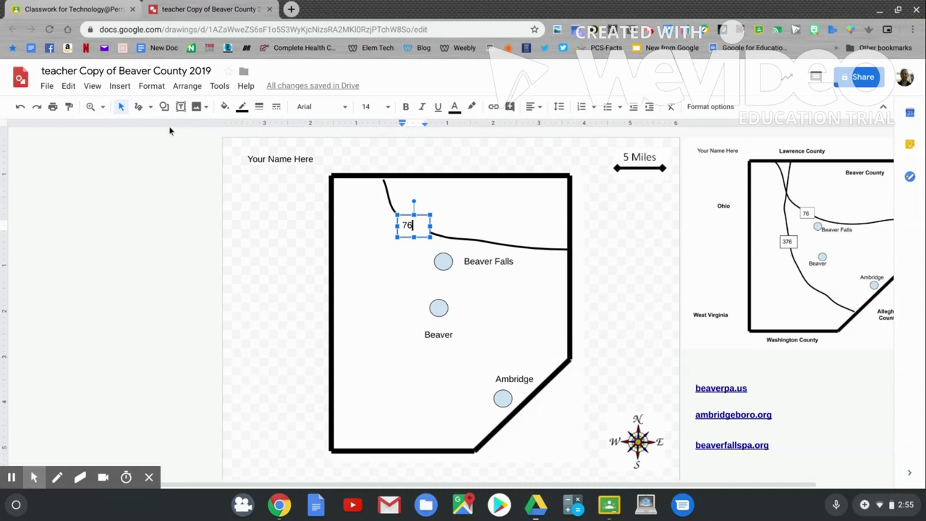
# - Scribble a second road from the top border to the southeast edge, 4 px thick
pyautogui.click(137, 110)
pyautogui.moveTo(400, 174)
pyautogui.mouseDown()
pyautogui.moveTo(381, 254)
pyautogui.moveTo(393, 312)
pyautogui.moveTo(424, 370)
pyautogui.moveTo(492, 432)
pyautogui.mouseUp()
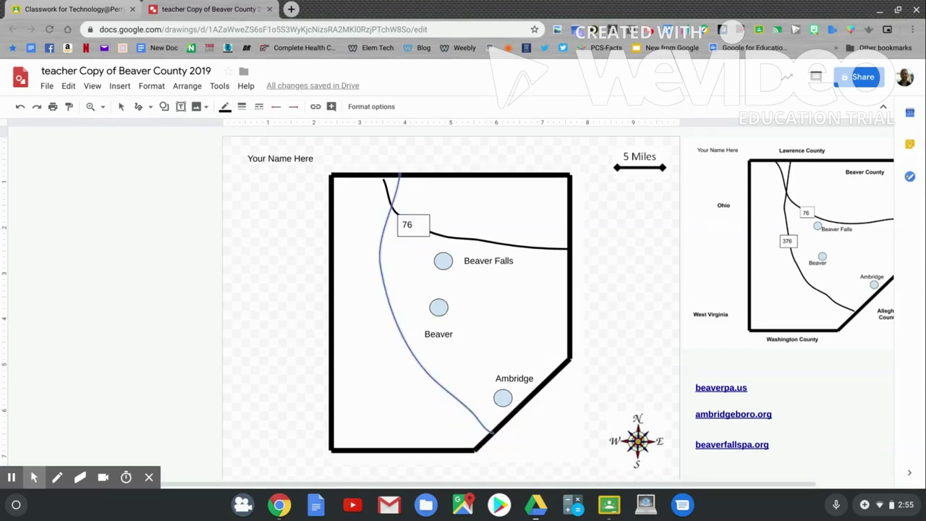
pyautogui.click(243, 108)
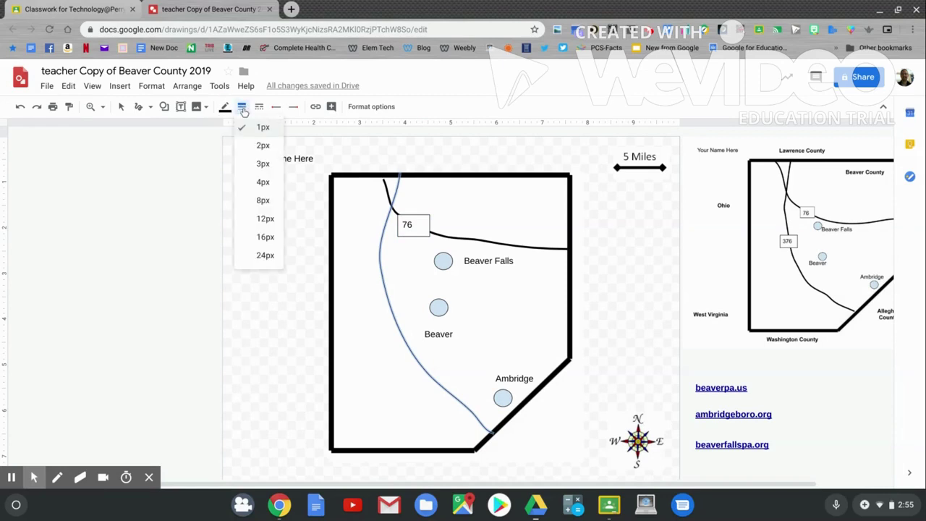
pyautogui.click(265, 184)
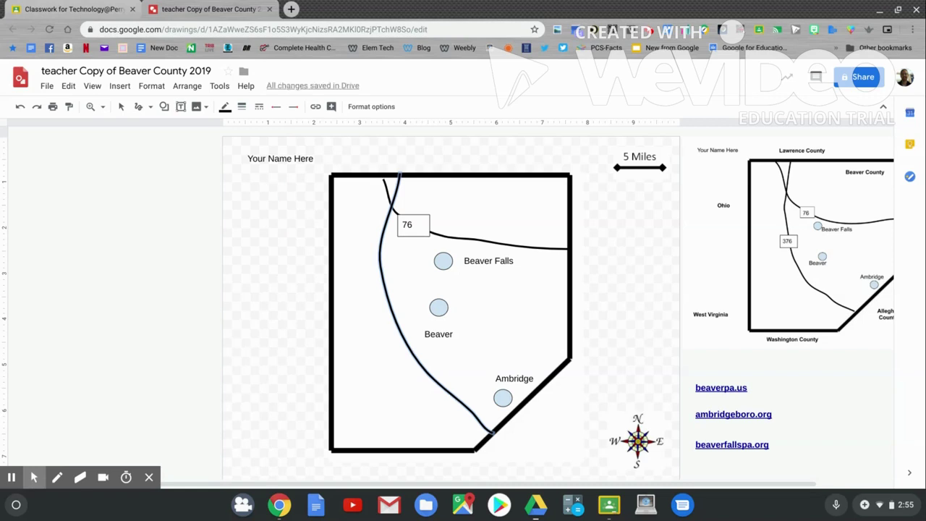
# - Add a '376' route box left of Beaver with white fill and black border
pyautogui.click(181, 107)
pyautogui.moveTo(404, 290); pyautogui.dragTo(372, 313)
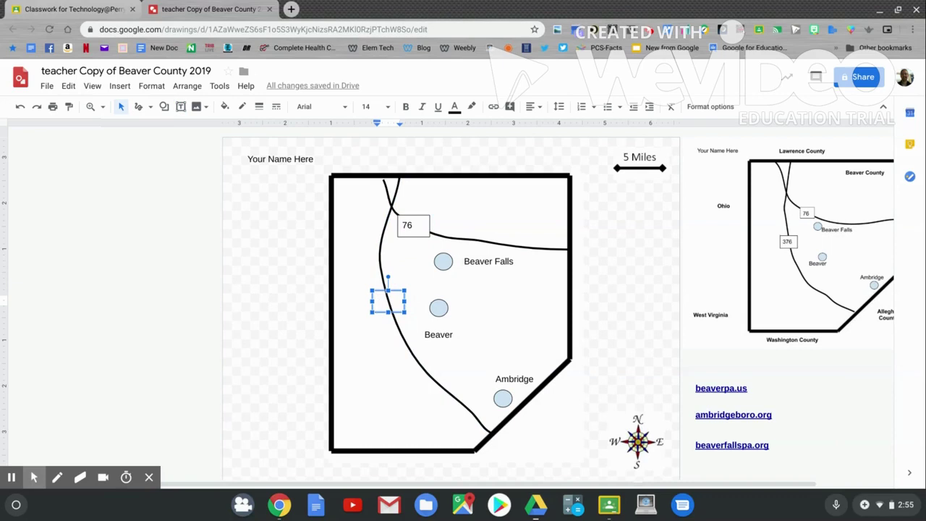
pyautogui.write('376')
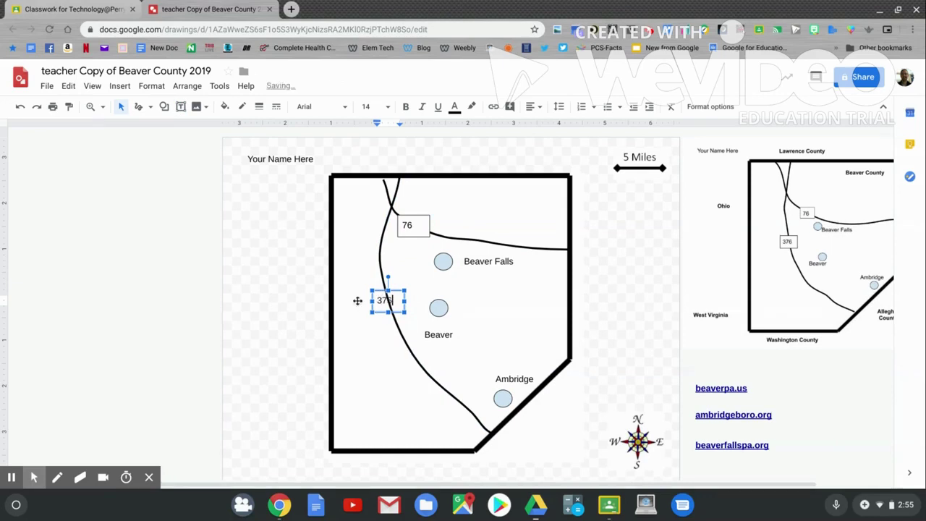
pyautogui.click(224, 106)
pyautogui.click(341, 169)
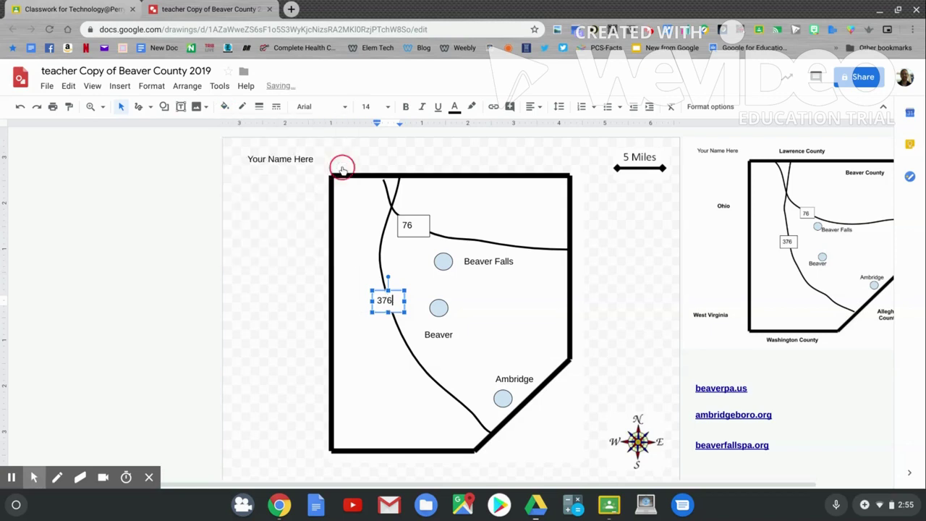
pyautogui.click(242, 108)
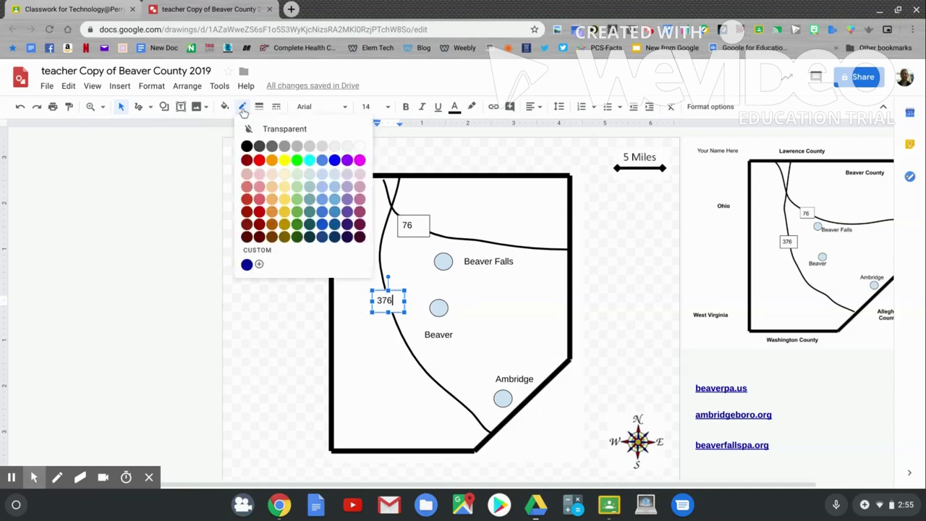
pyautogui.click(247, 147)
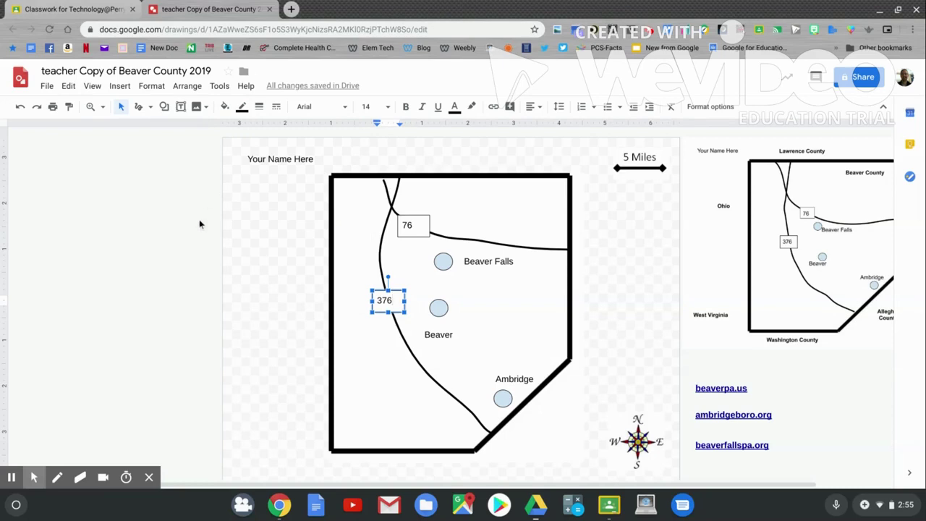
# - Add 'Lawrence County' above the map and 'Butler County' to its right
pyautogui.hscroll(2, 201, 224)
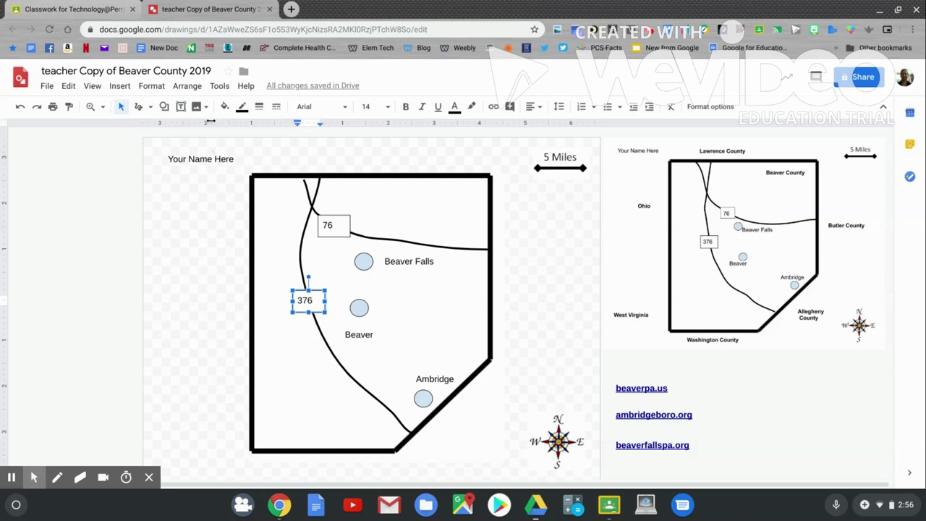
pyautogui.click(182, 107)
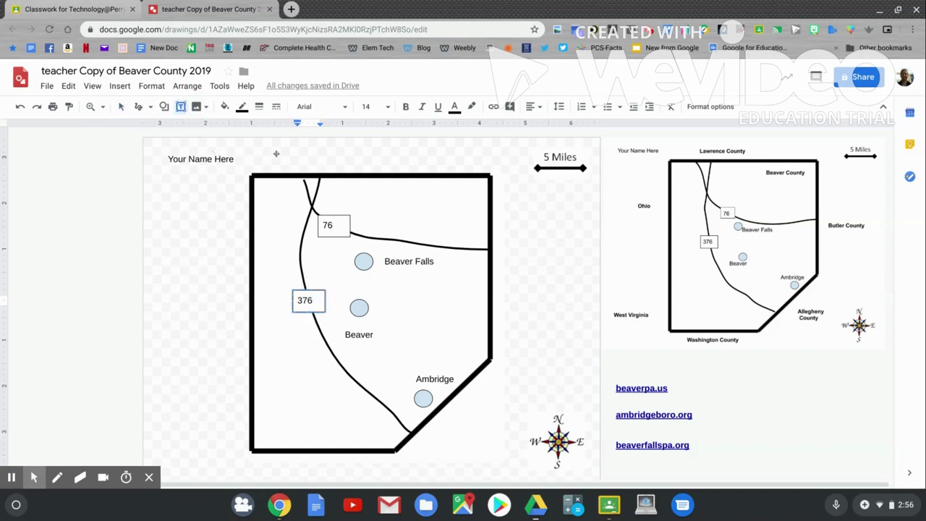
pyautogui.moveTo(296, 145); pyautogui.dragTo(410, 161)
pyautogui.write('L')
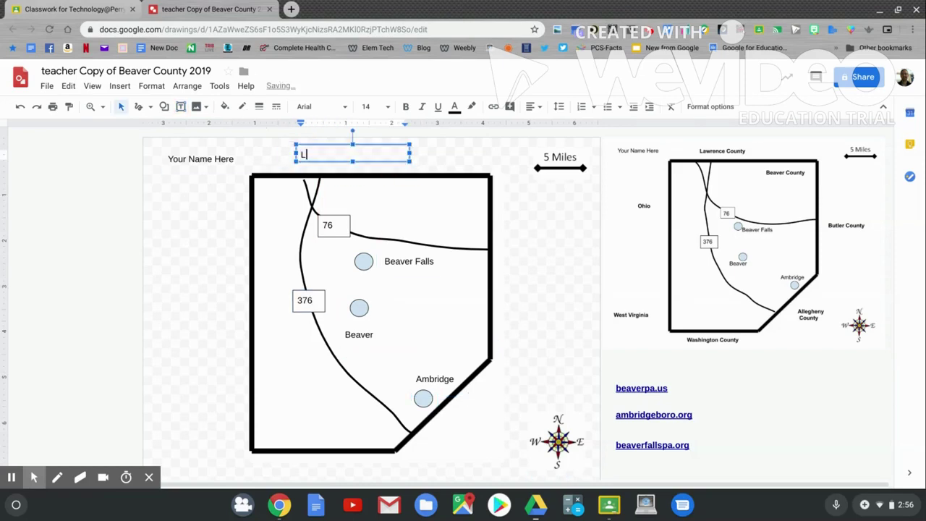
pyautogui.write('awrence County')
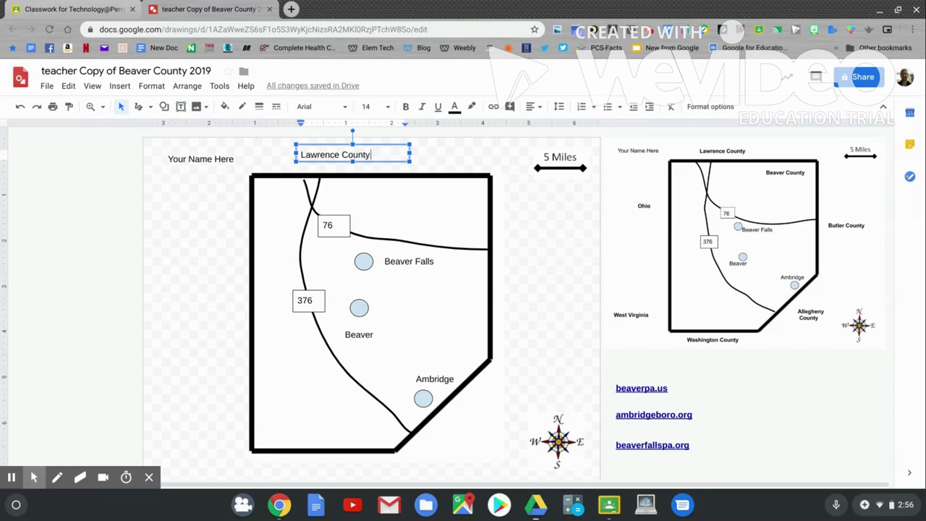
pyautogui.click(181, 107)
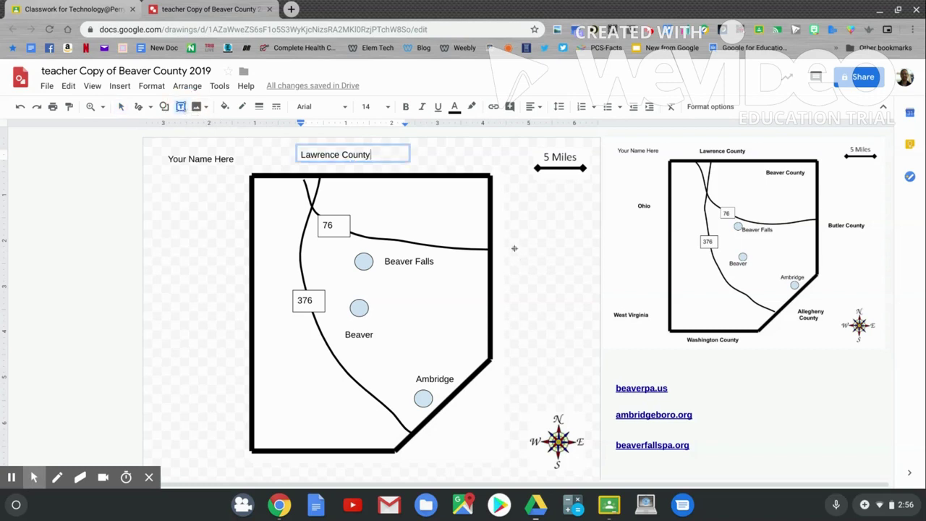
pyautogui.moveTo(514, 248); pyautogui.dragTo(585, 273)
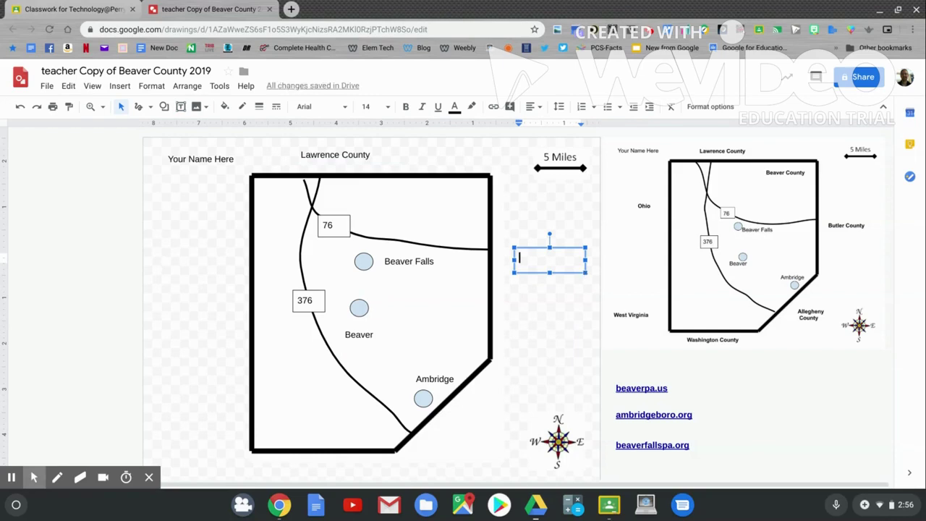
pyautogui.write('Butler County')
# - Add 'Allegheny County' by the southeast edge and 'Washington County' below the map
pyautogui.click(182, 107)
pyautogui.moveTo(454, 425); pyautogui.dragTo(515, 456)
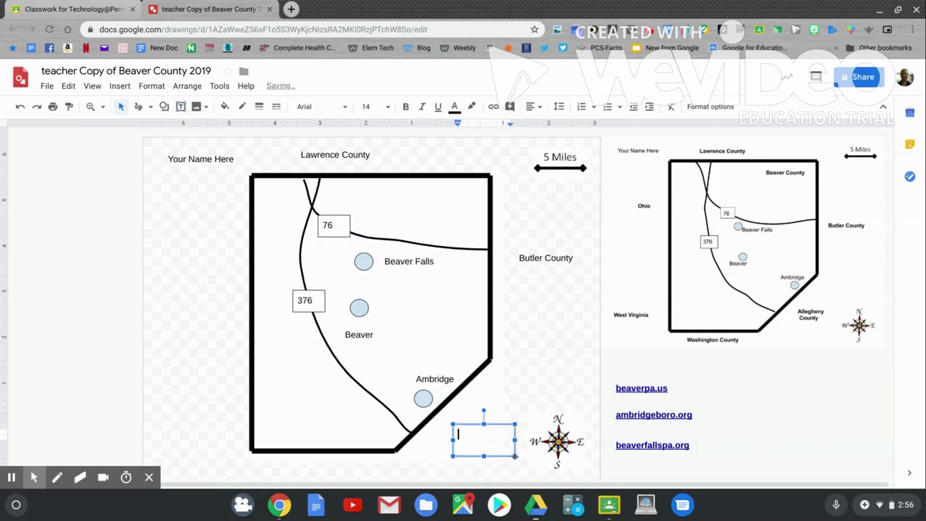
pyautogui.write('Allegheny County')
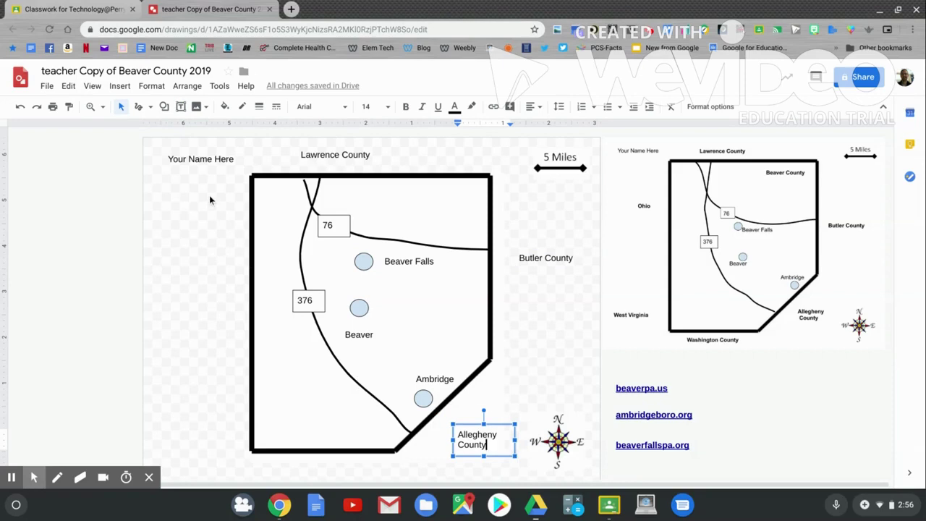
pyautogui.click(181, 106)
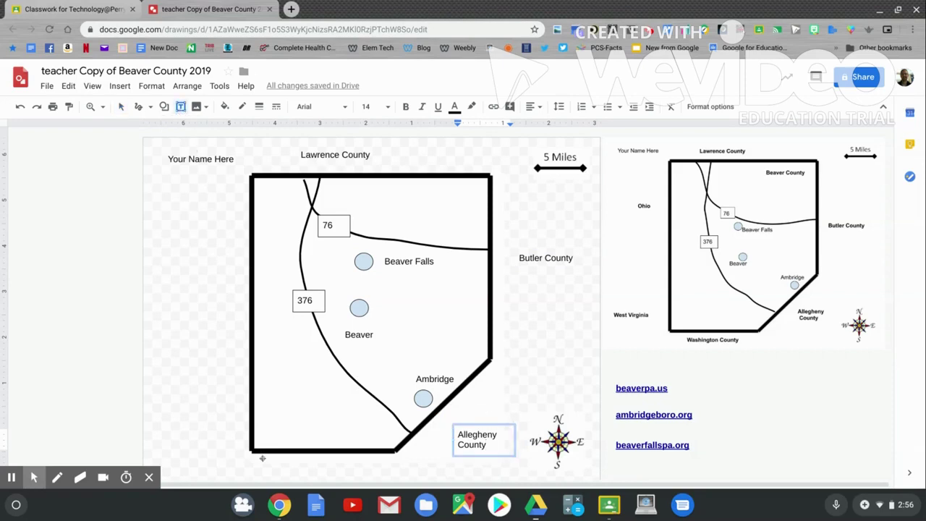
pyautogui.moveTo(262, 458); pyautogui.dragTo(375, 479)
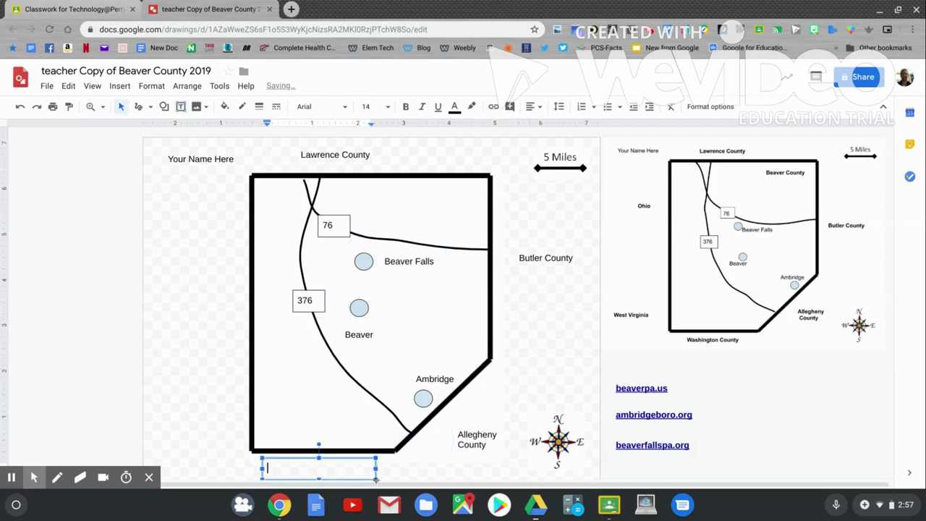
pyautogui.write('Washington County')
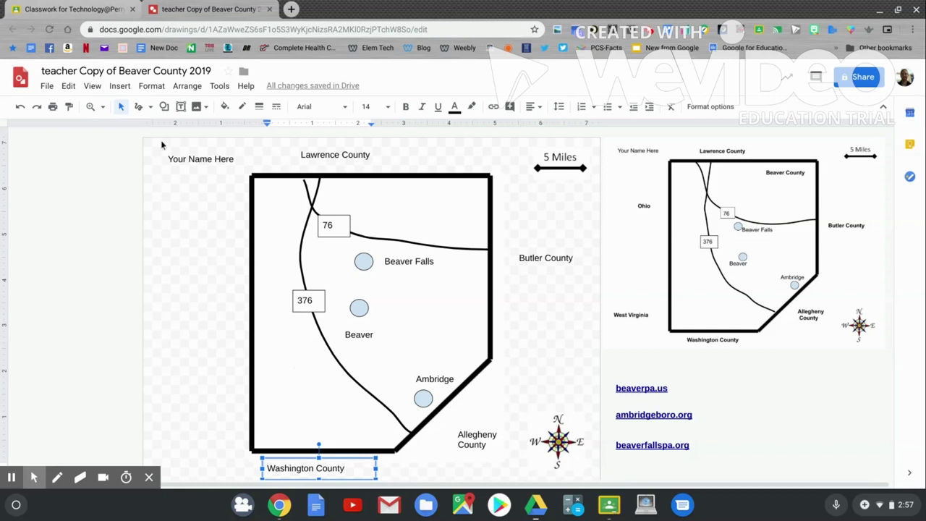
# - Add an 'Ohio' label left of the map and 'West Virginia' at the page's lower left
pyautogui.click(181, 107)
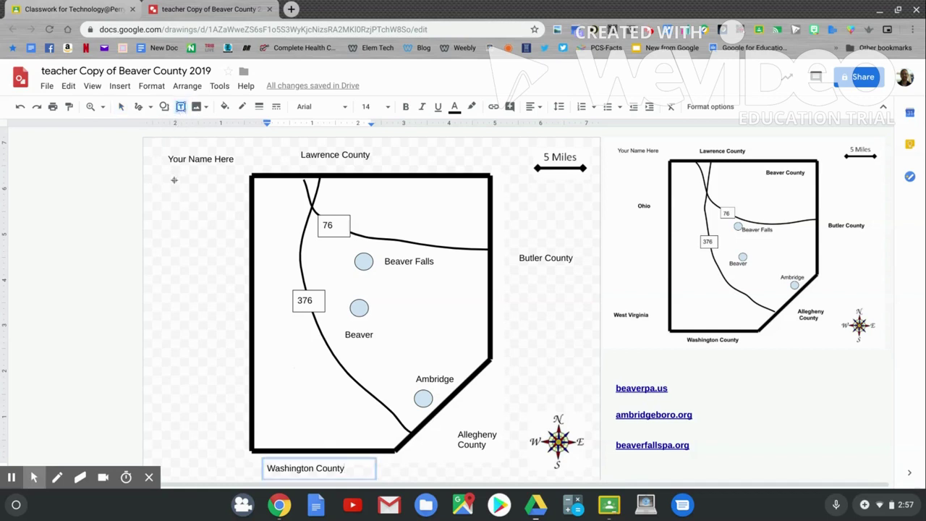
pyautogui.moveTo(169, 197); pyautogui.dragTo(229, 225)
pyautogui.write('Ohio')
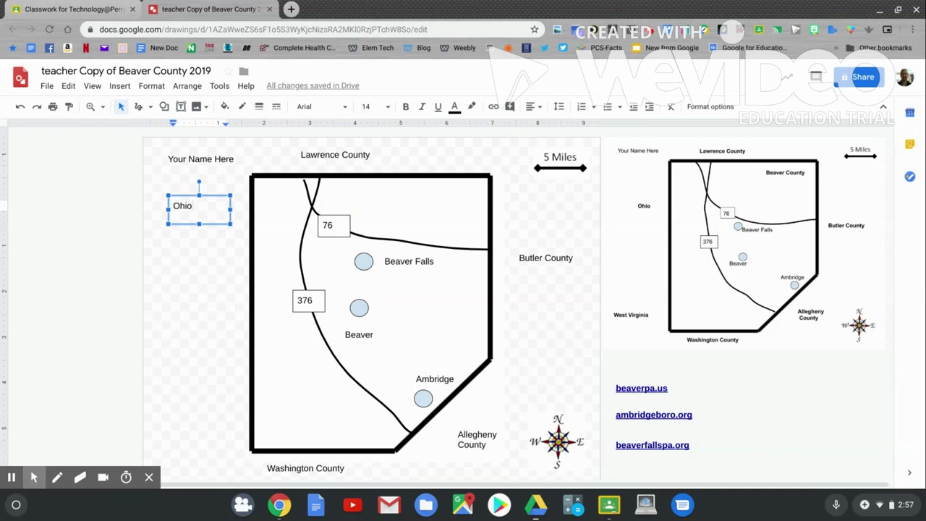
pyautogui.click(181, 106)
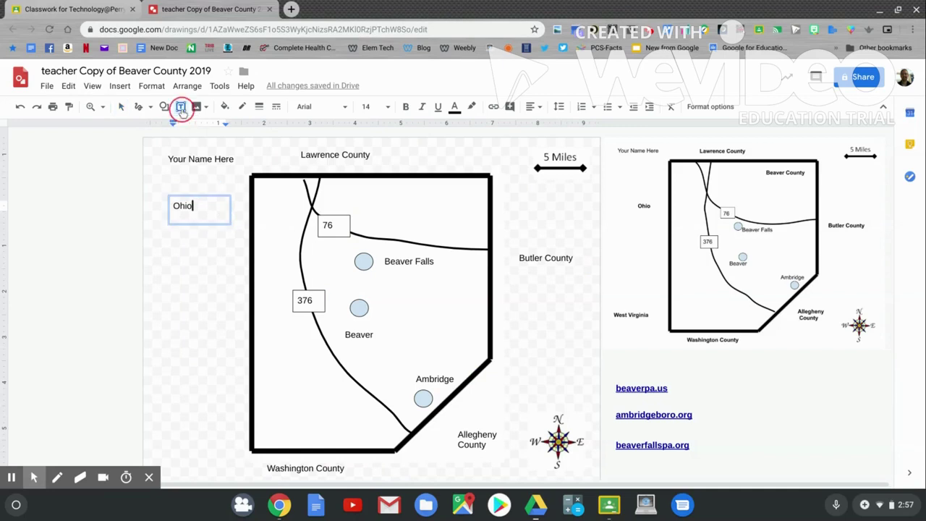
pyautogui.moveTo(161, 384); pyautogui.dragTo(233, 416)
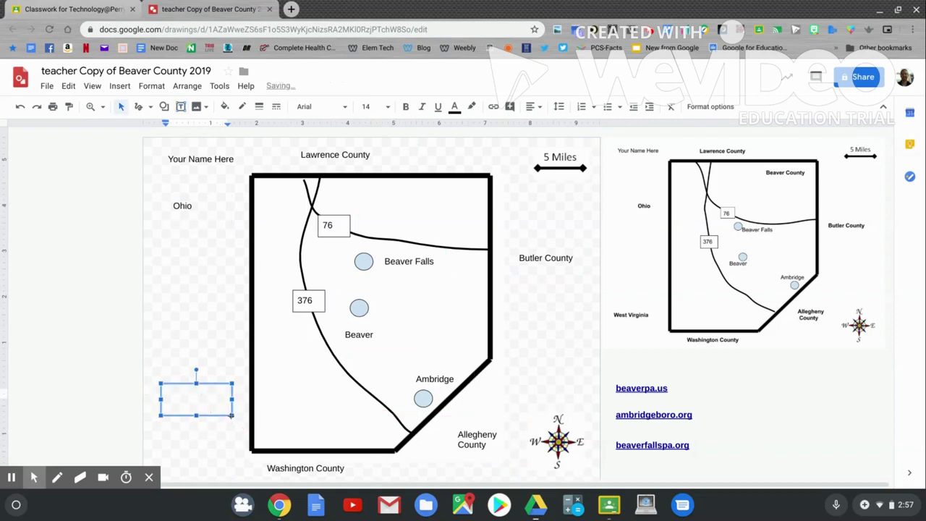
pyautogui.write('West Virginia')
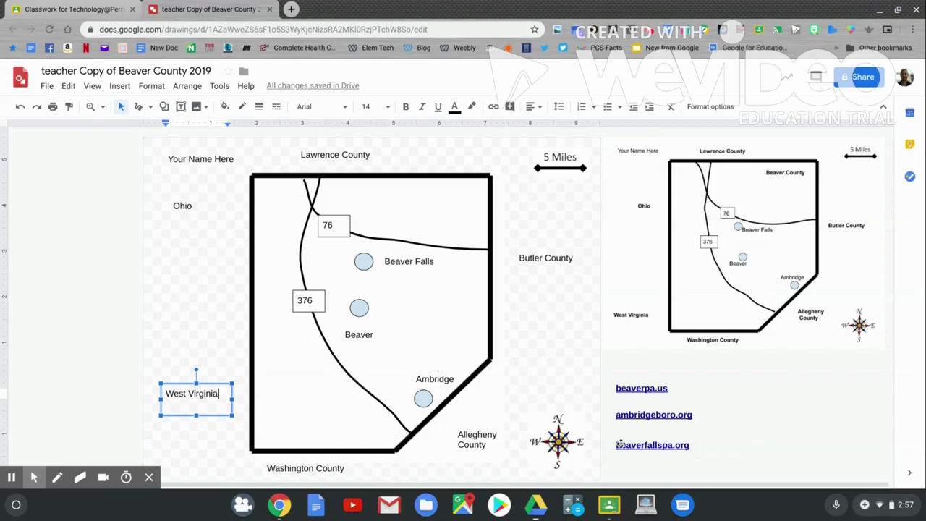
# - Copy the beaverpa.us address and attach it as a link to the Beaver circle
pyautogui.click(649, 389)
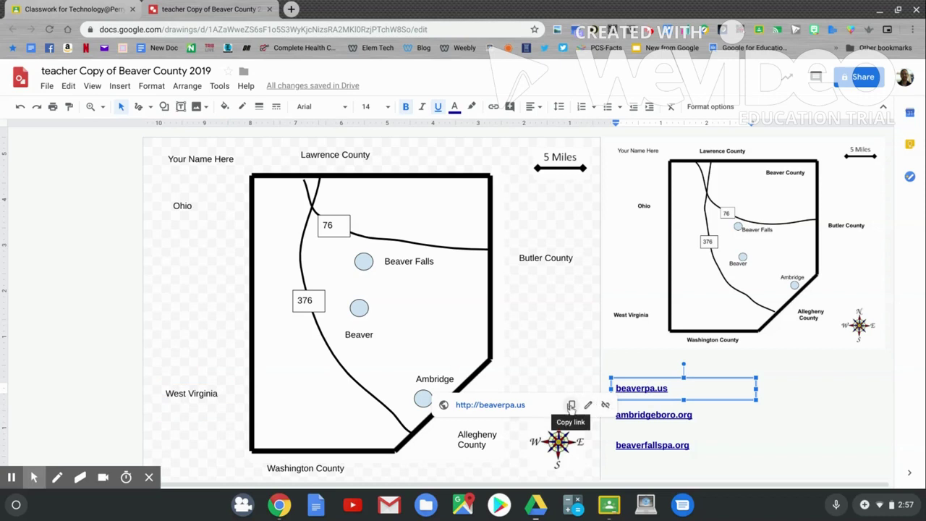
pyautogui.click(571, 406)
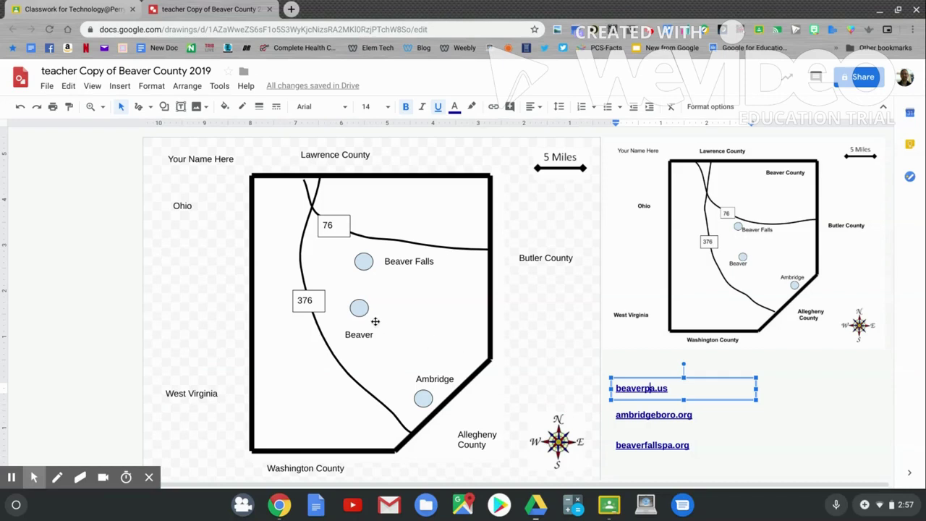
pyautogui.click(357, 310)
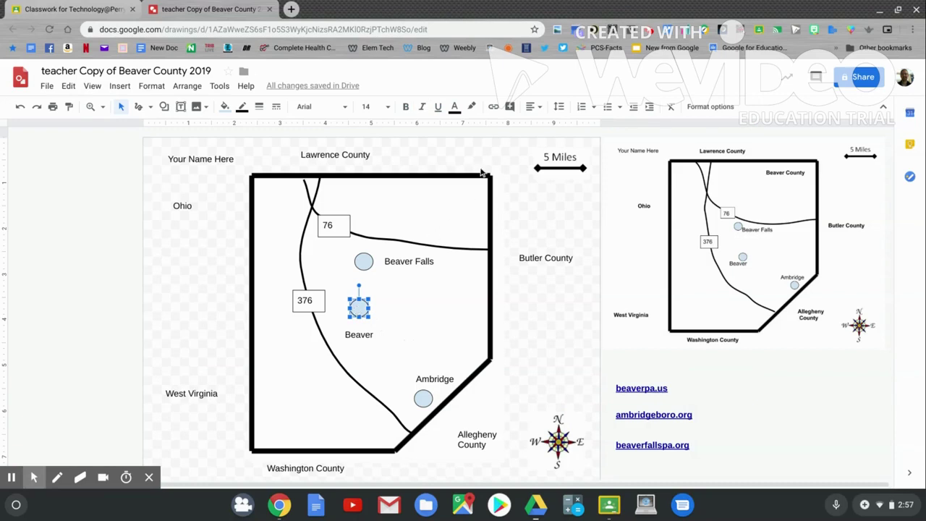
pyautogui.click(494, 108)
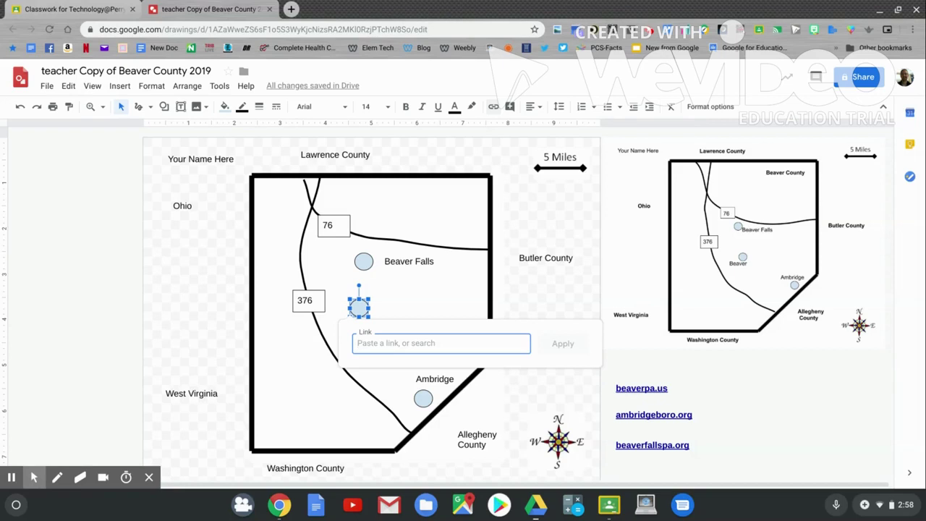
pyautogui.write('http://beaverpa.us')
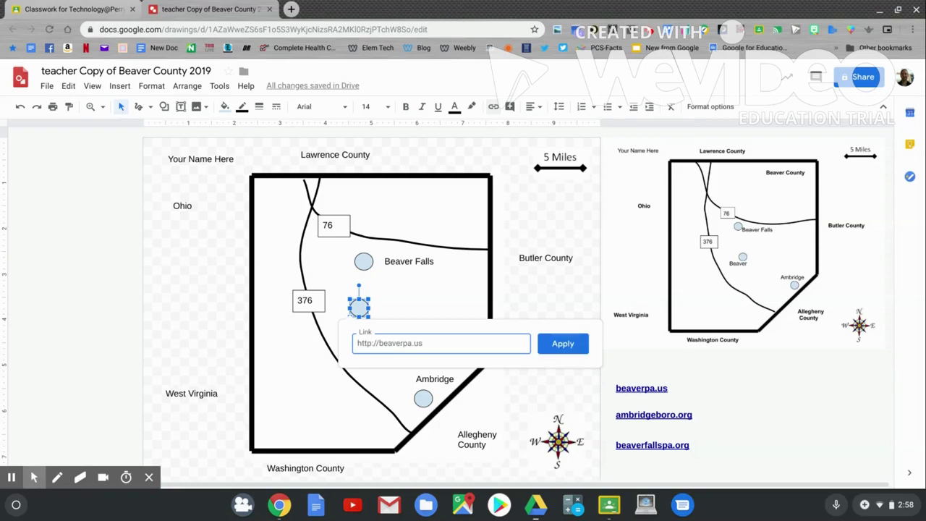
pyautogui.click(575, 340)
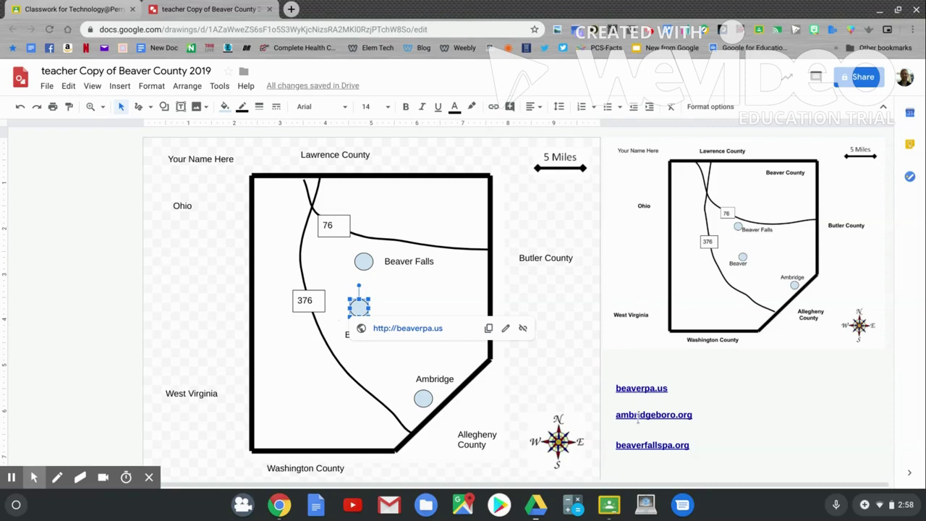
pyautogui.click(638, 416)
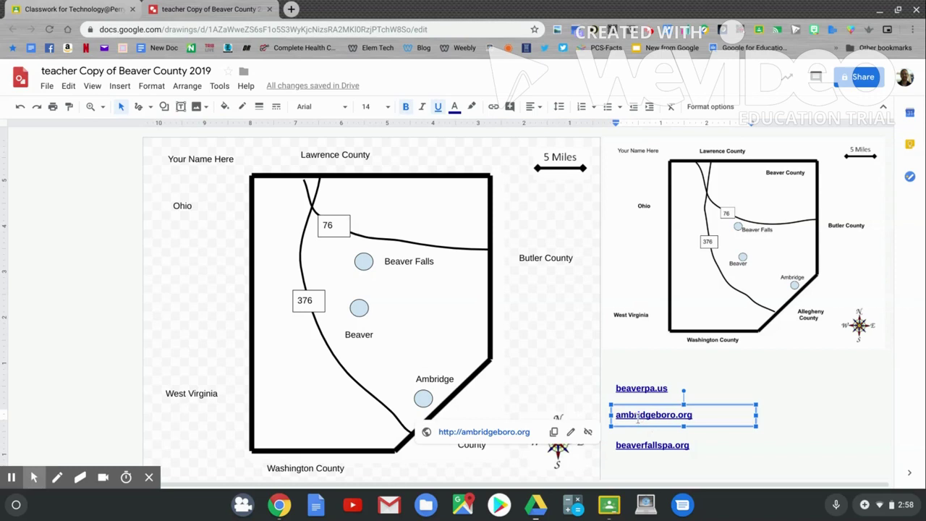
pyautogui.click(553, 432)
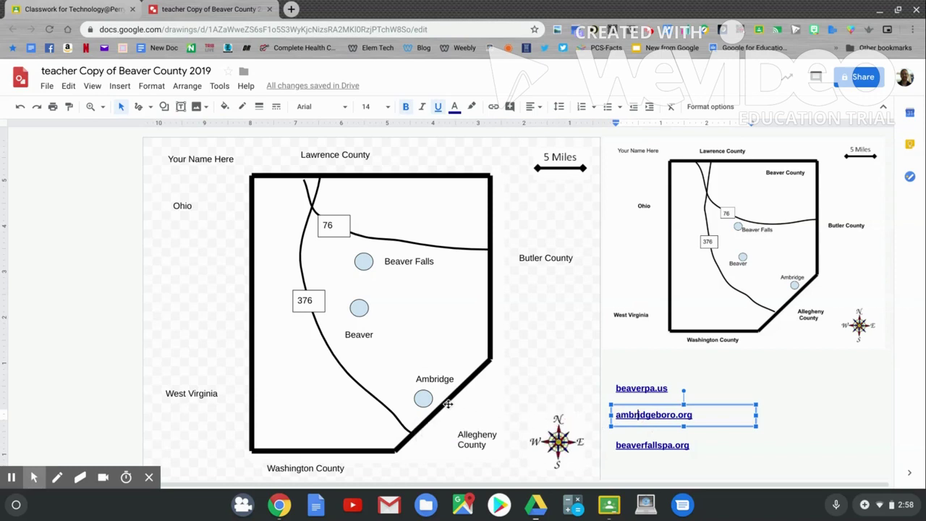
pyautogui.click(421, 400)
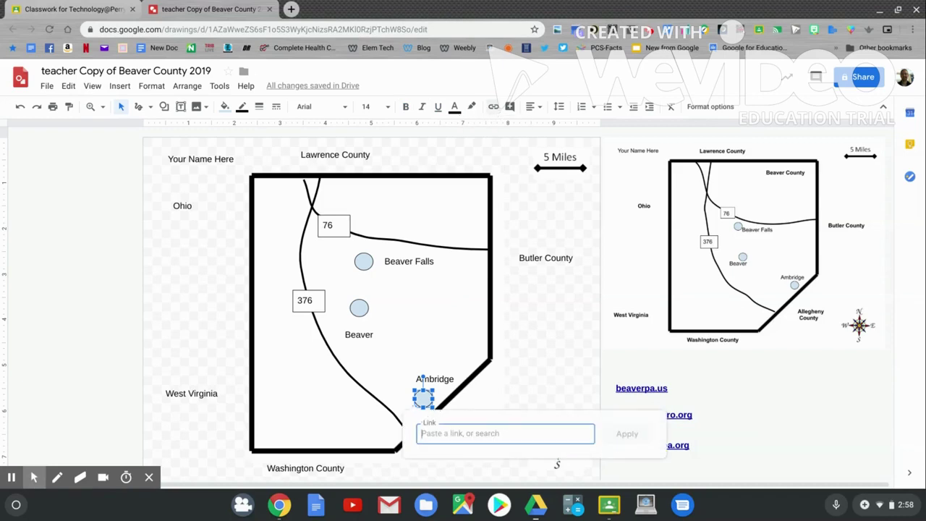
pyautogui.hotkey('ctrl', 'v')
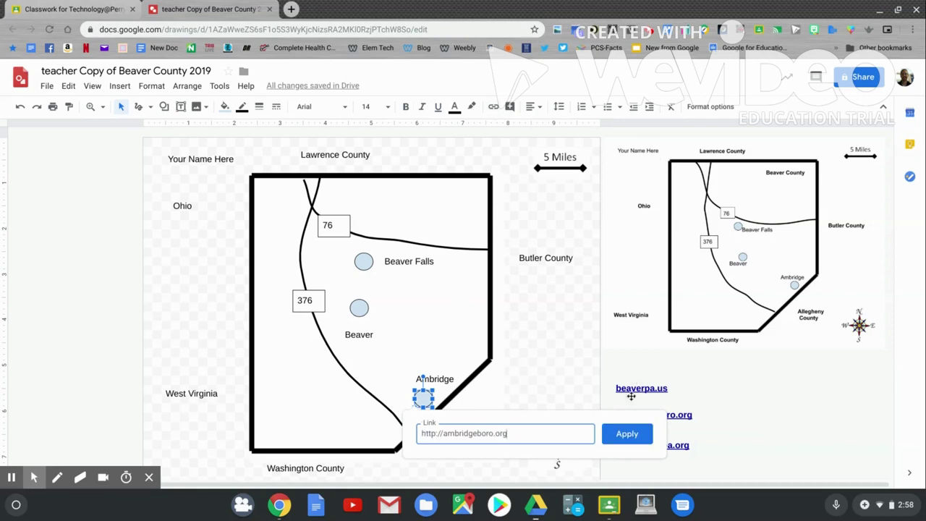
pyautogui.click(622, 435)
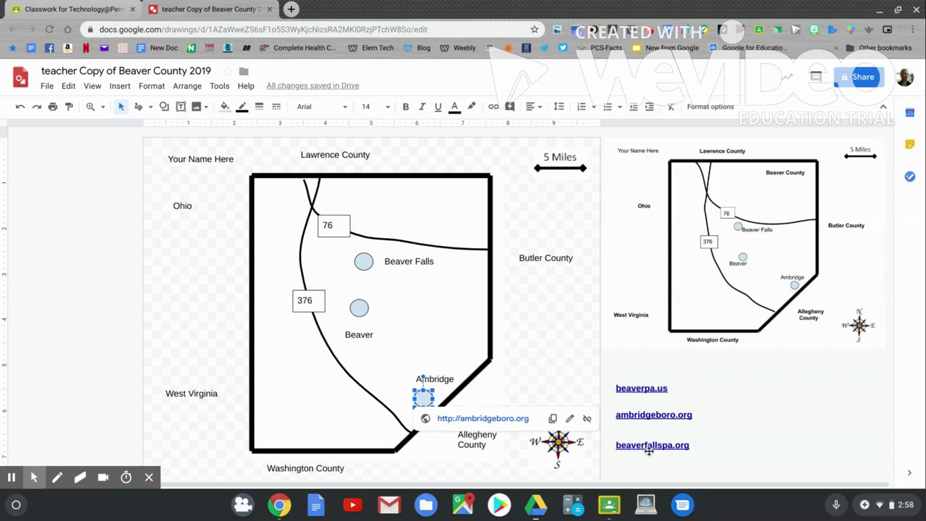
pyautogui.click(655, 447)
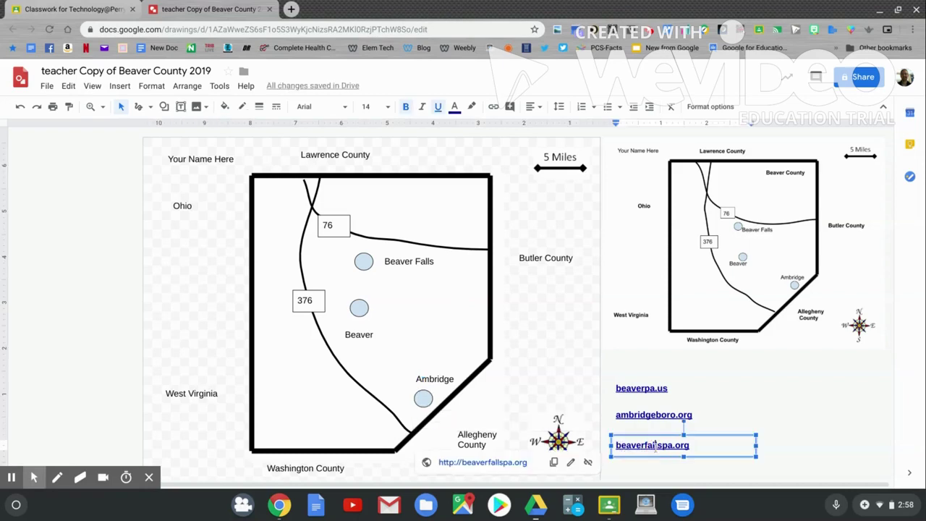
pyautogui.click(554, 463)
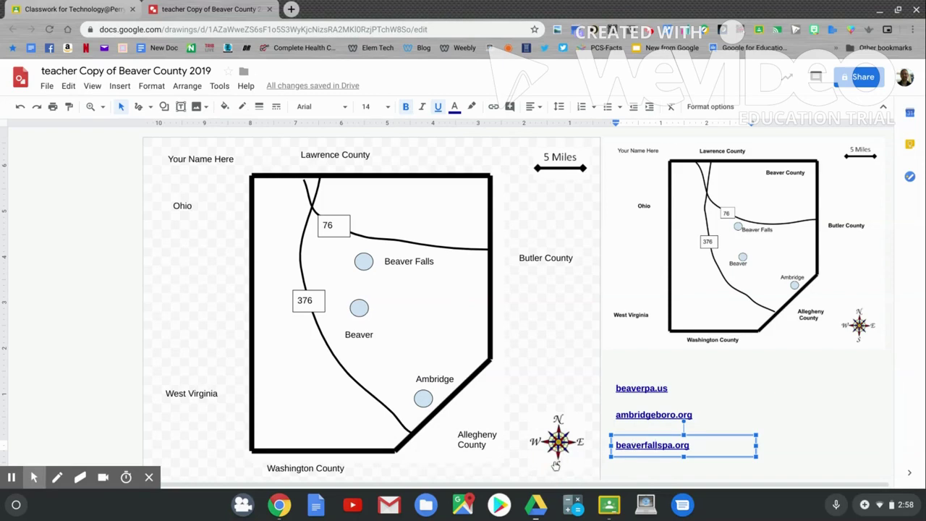
pyautogui.click(364, 262)
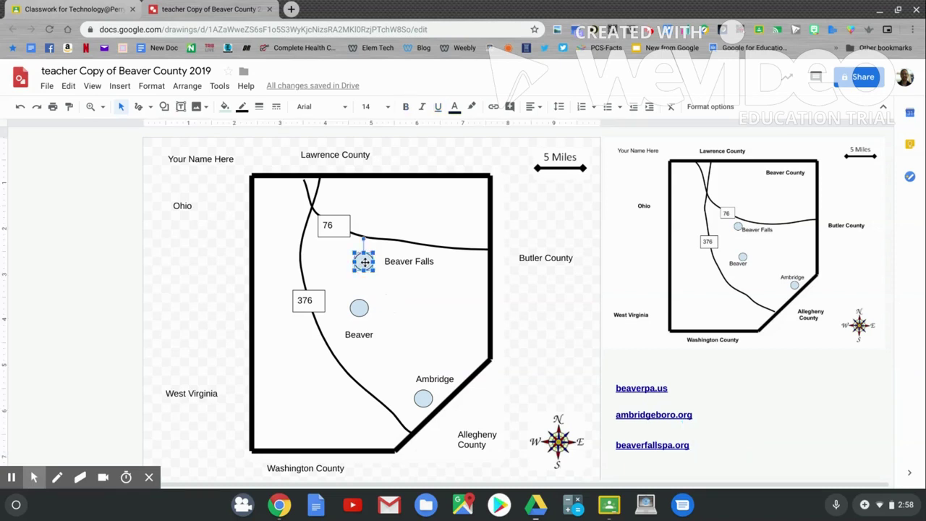
pyautogui.click(494, 107)
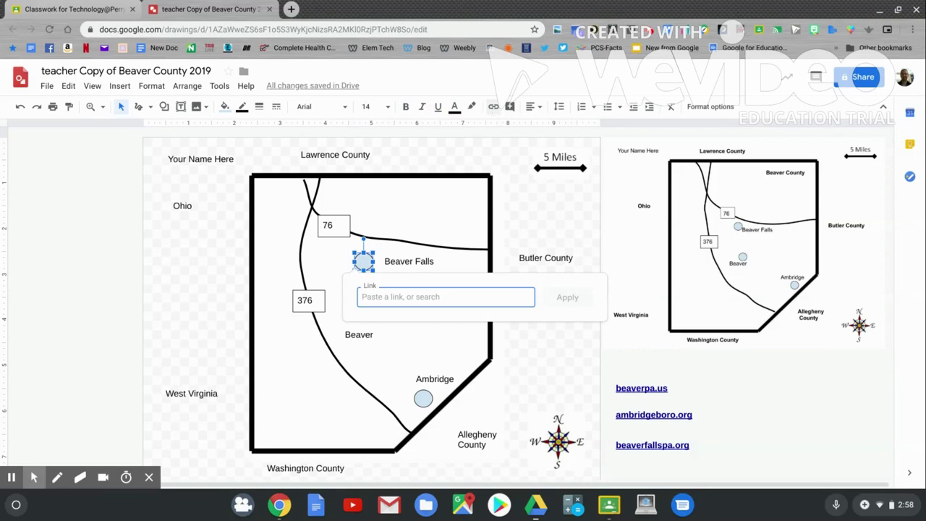
pyautogui.hotkey('ctrl', 'v')
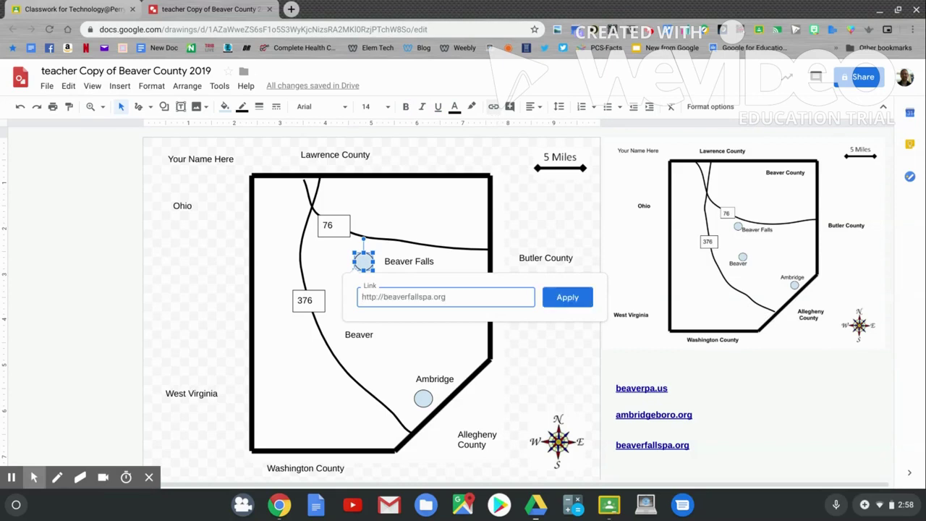
pyautogui.click(567, 298)
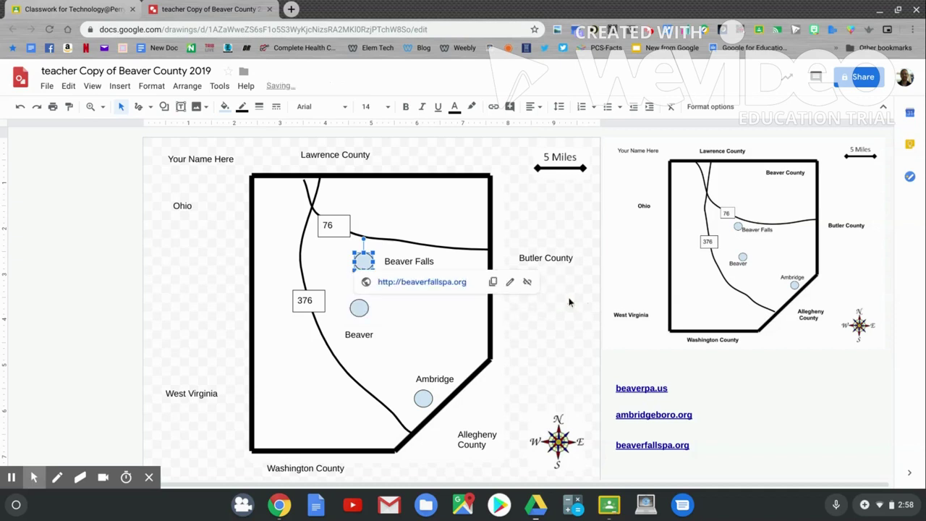
pyautogui.click(569, 326)
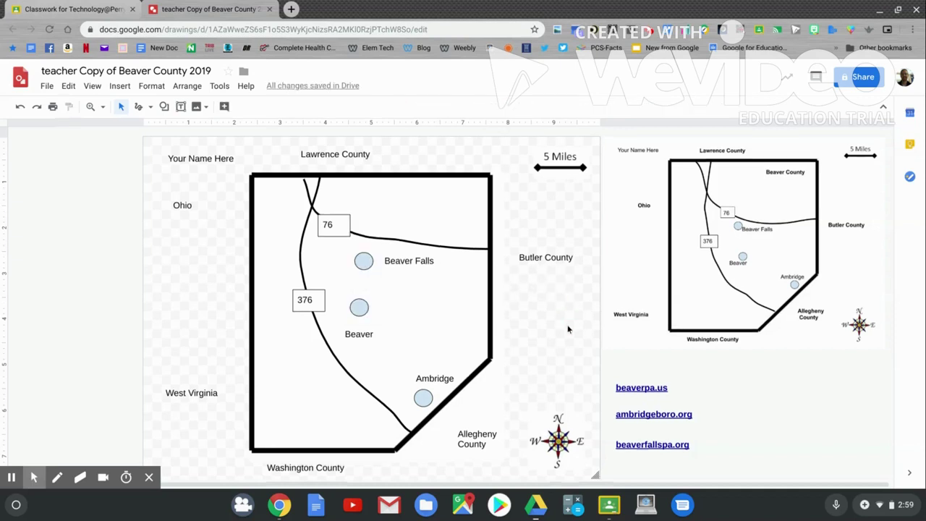